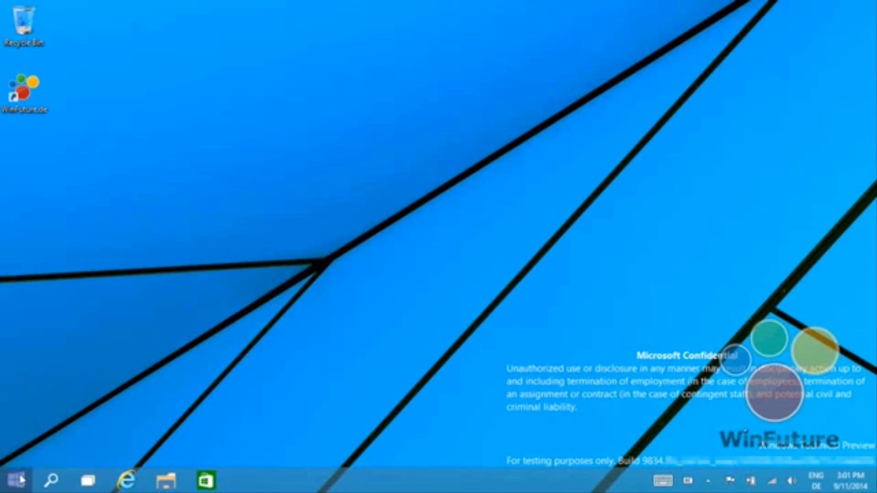
Open the Start menu to show pinned apps and live tiles like Calendar, People and Mail
left_click(19, 480)
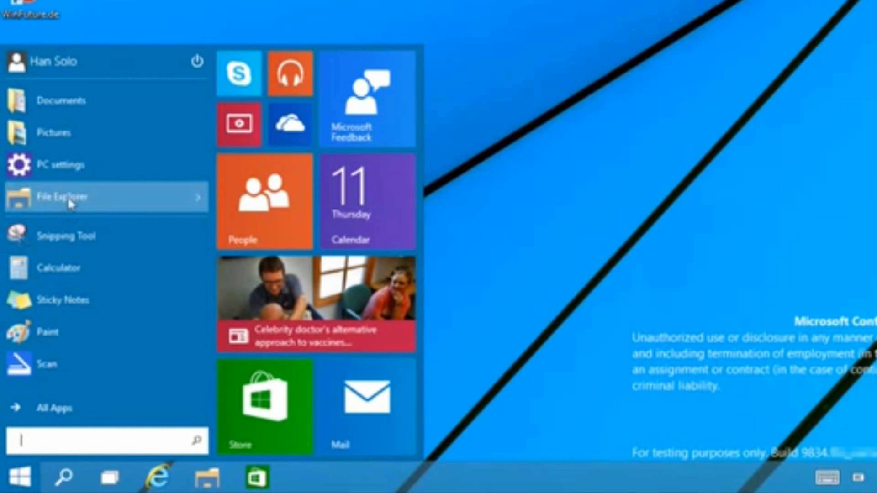
left_click(58, 62)
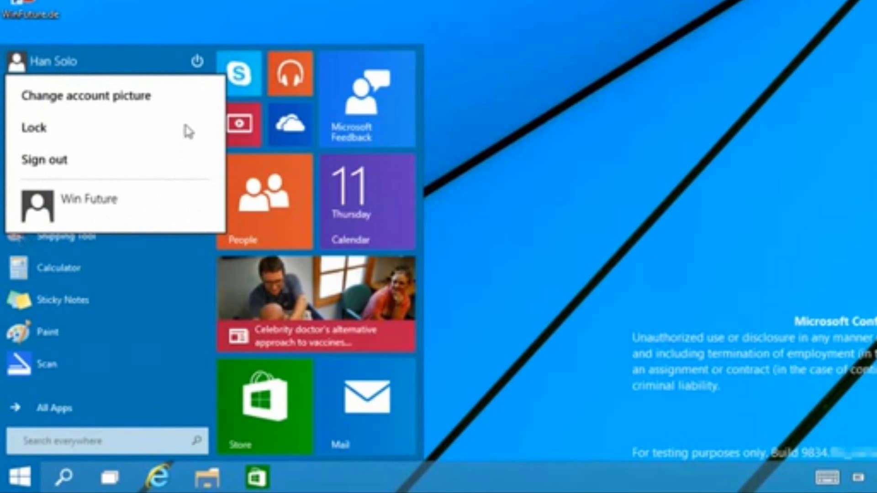
left_click(173, 59)
left_click(196, 61)
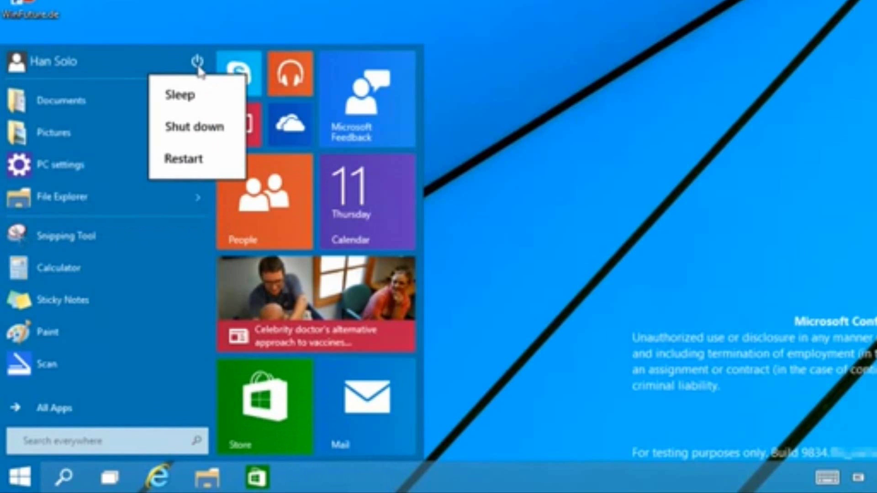
left_click(116, 60)
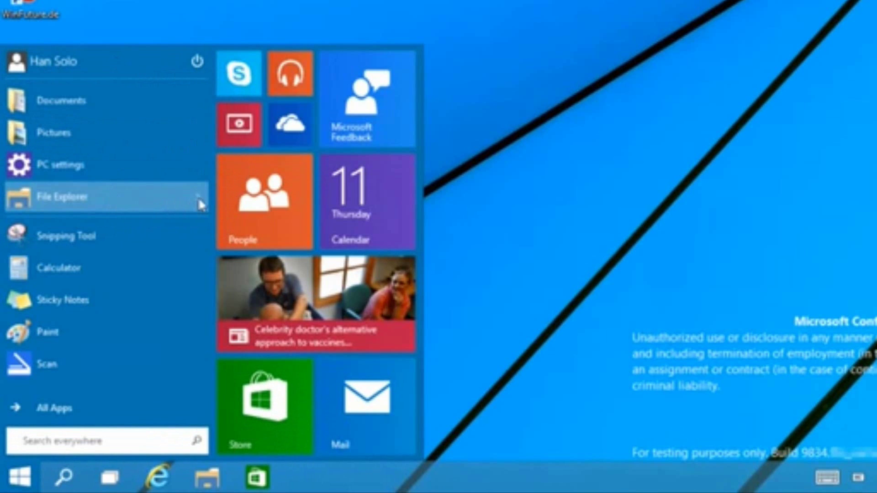
Launch Calculator from All Apps, enter 235, then close its window
left_click(54, 408)
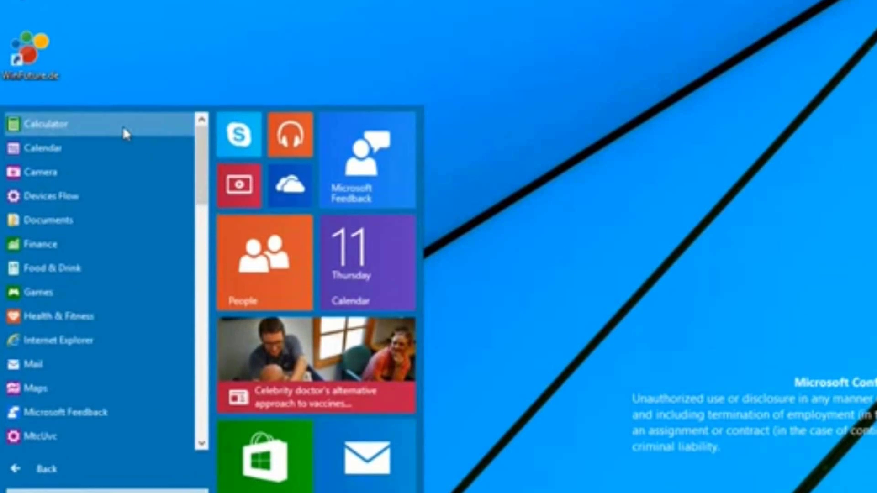
left_click(124, 128)
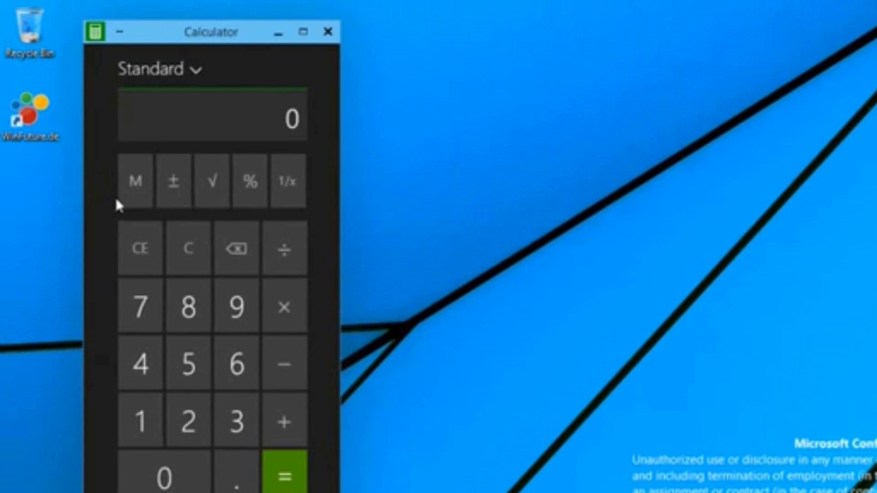
left_click(183, 414)
left_click(240, 413)
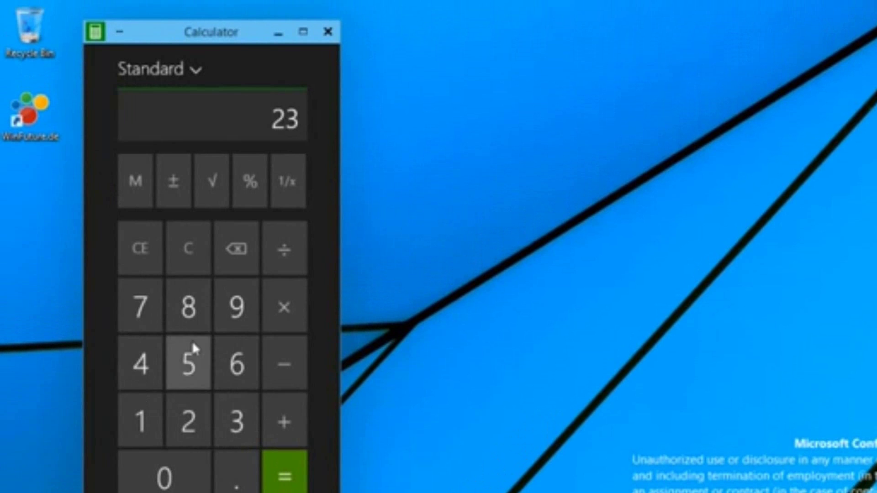
left_click(192, 343)
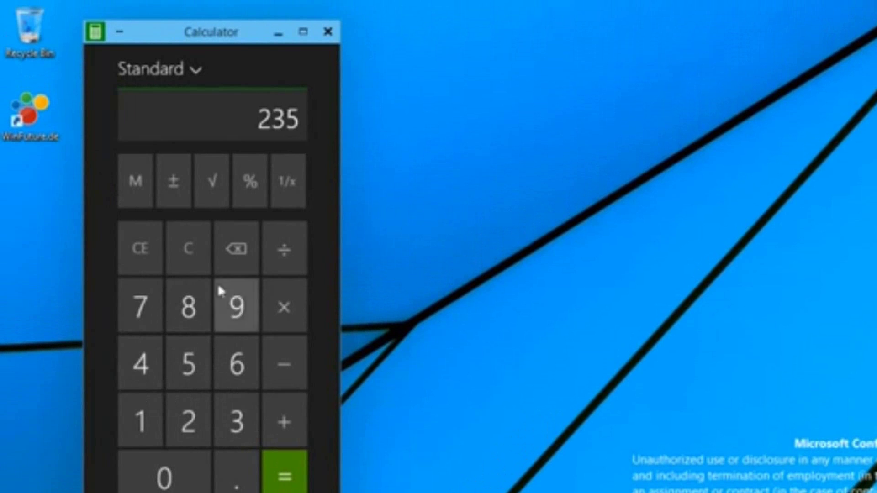
left_click(328, 32)
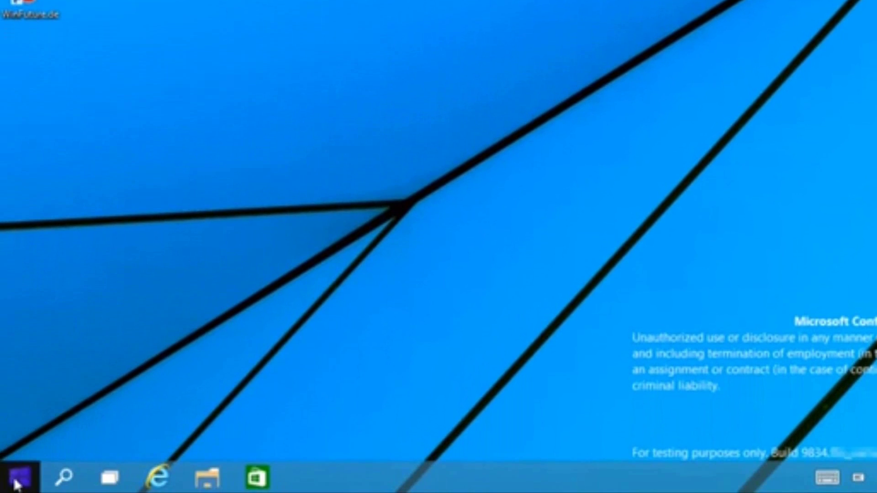
Pin the Weather app to Start from the All Apps list
left_click(18, 478)
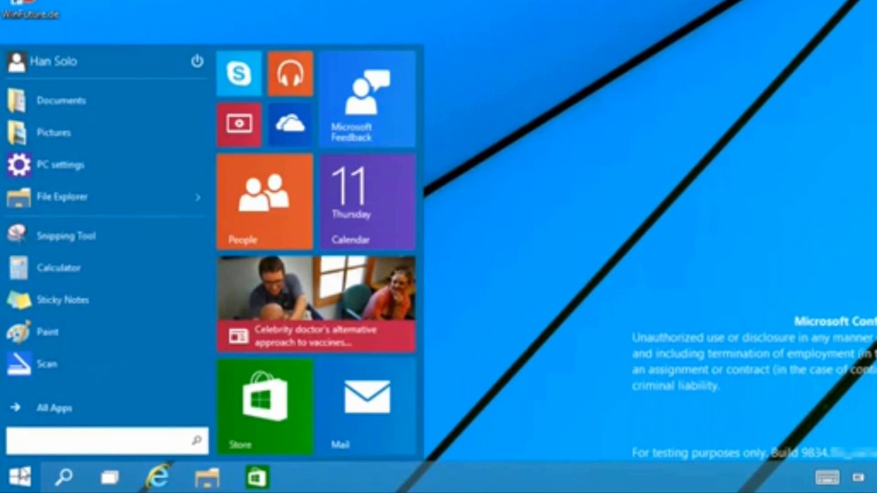
left_click(58, 409)
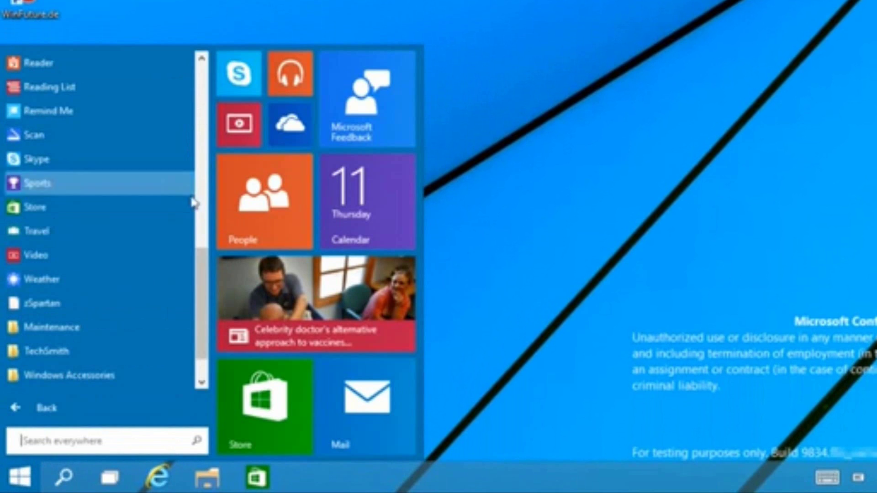
right_click(144, 281)
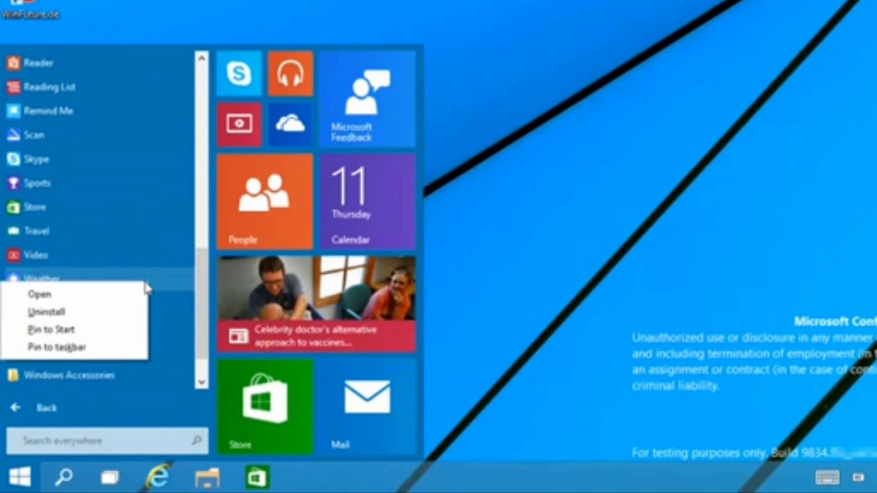
left_click(130, 333)
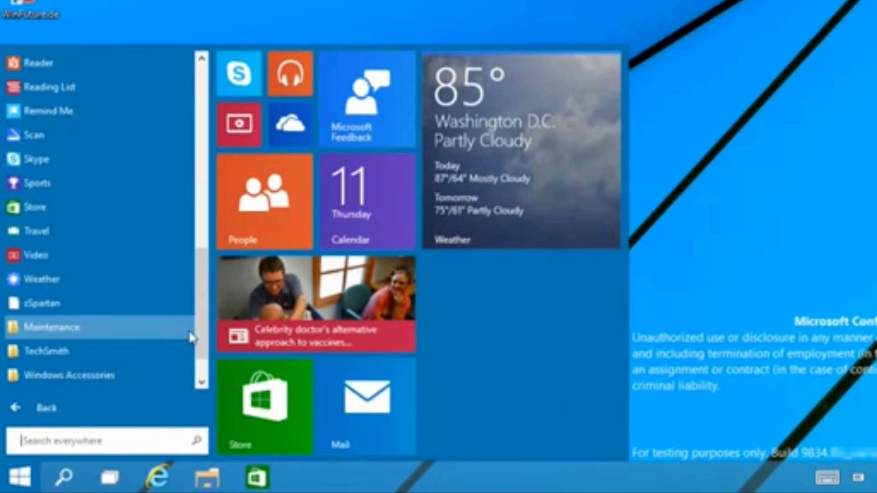
left_click_drag(203, 323, 207, 189)
Unpin the News tile from Start and pin OneNote as a tile
right_click(108, 251)
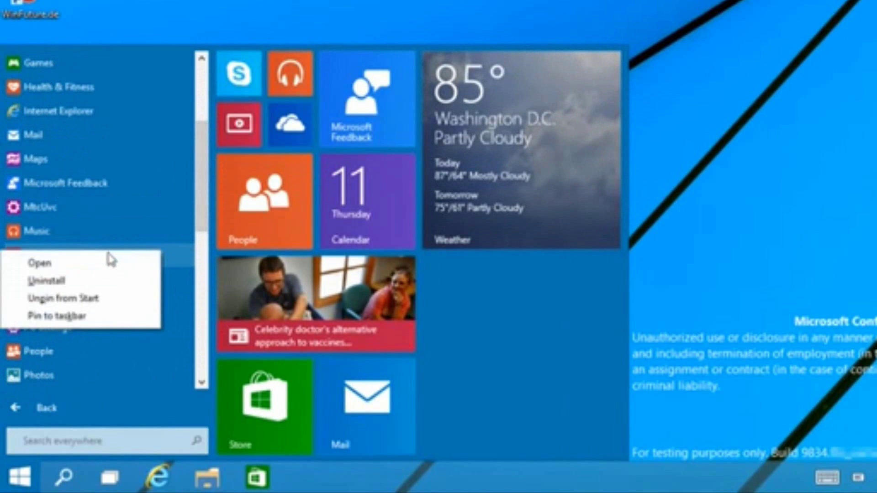
left_click(112, 303)
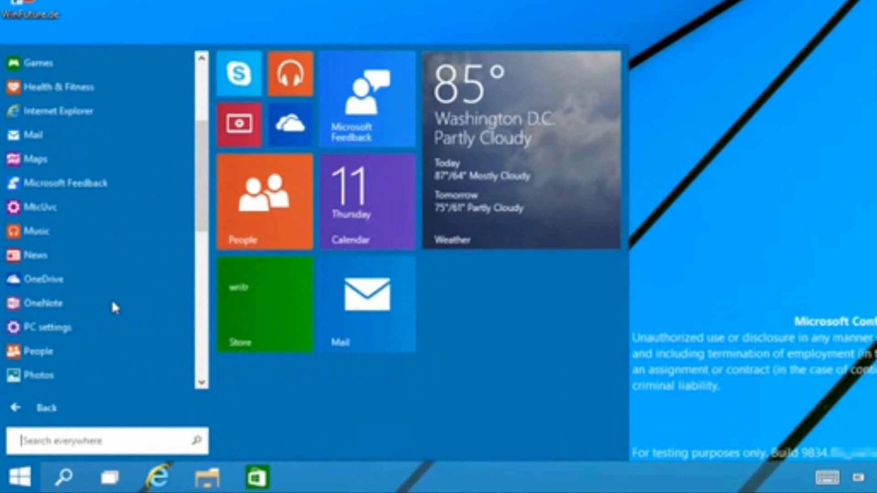
right_click(87, 304)
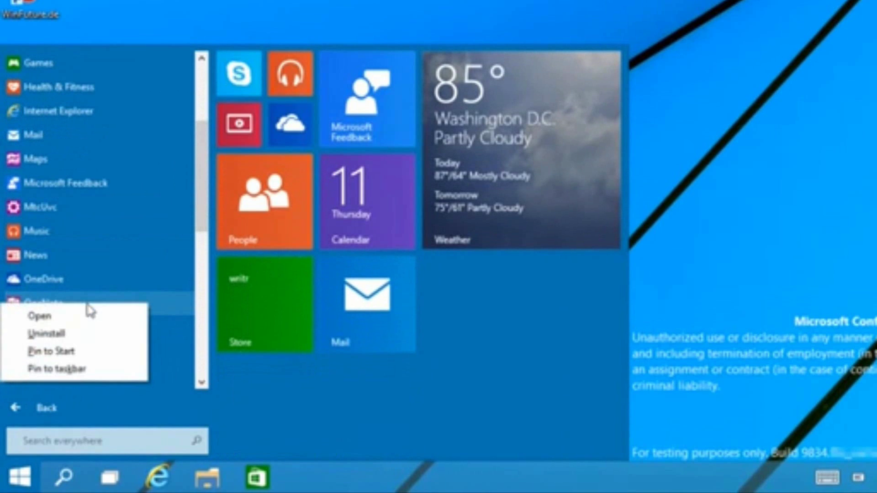
left_click(87, 351)
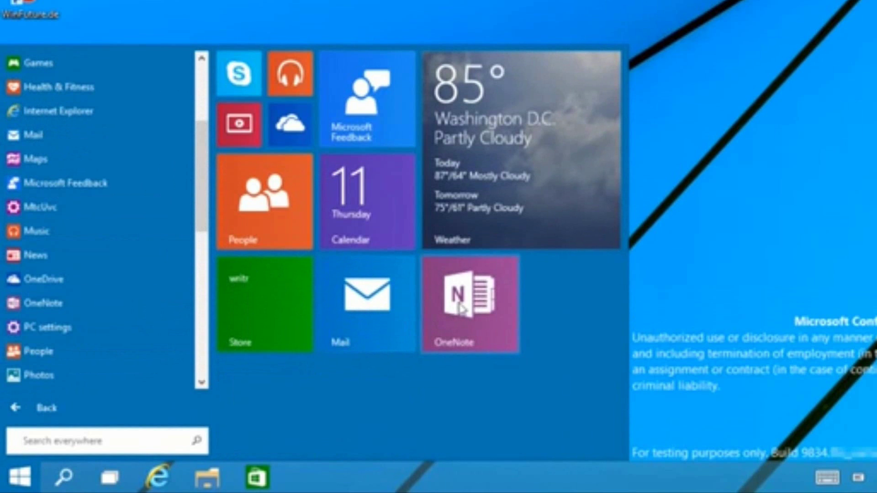
right_click(461, 308)
Make the OneNote tile small, then repin News and place it beneath People and Calendar
mouse_move(540, 370)
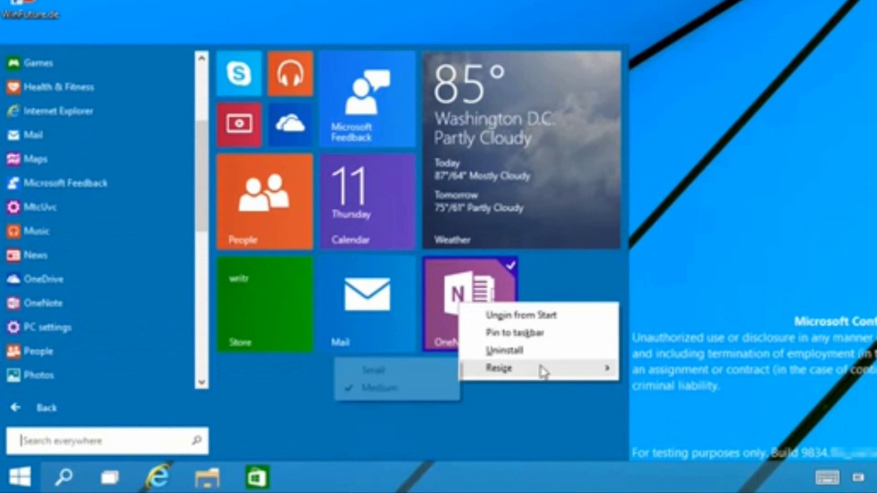
left_click(402, 371)
right_click(152, 262)
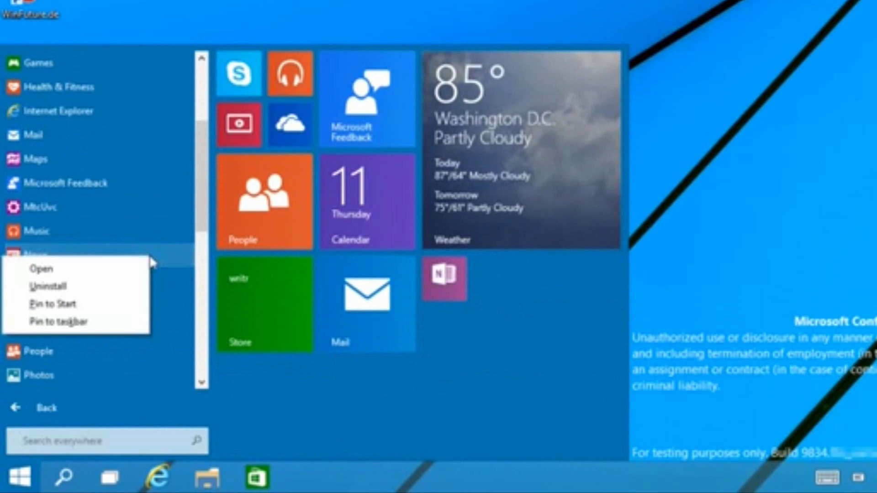
left_click(118, 304)
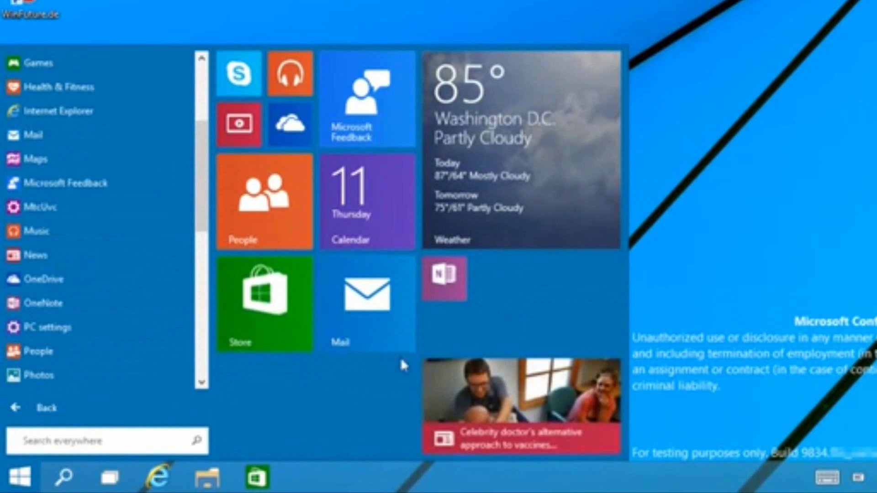
left_click_drag(522, 400, 312, 292)
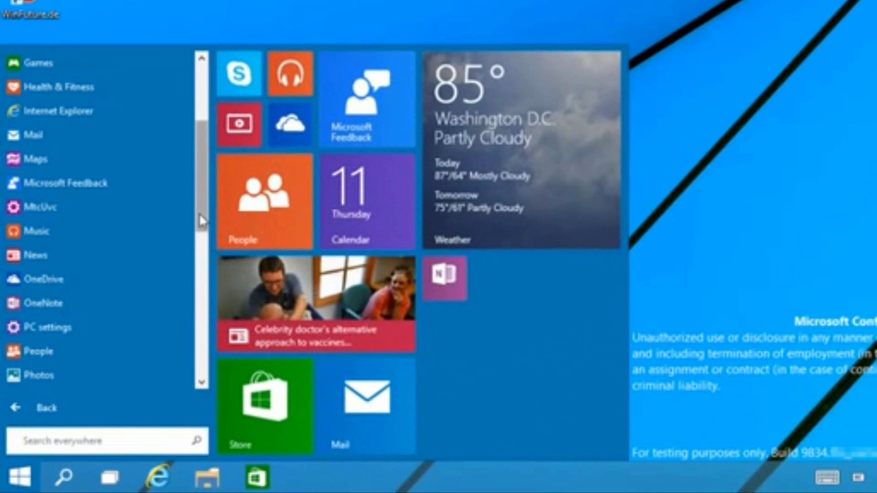
Pin the Games app to Start from the app list
left_click_drag(201, 209, 205, 157)
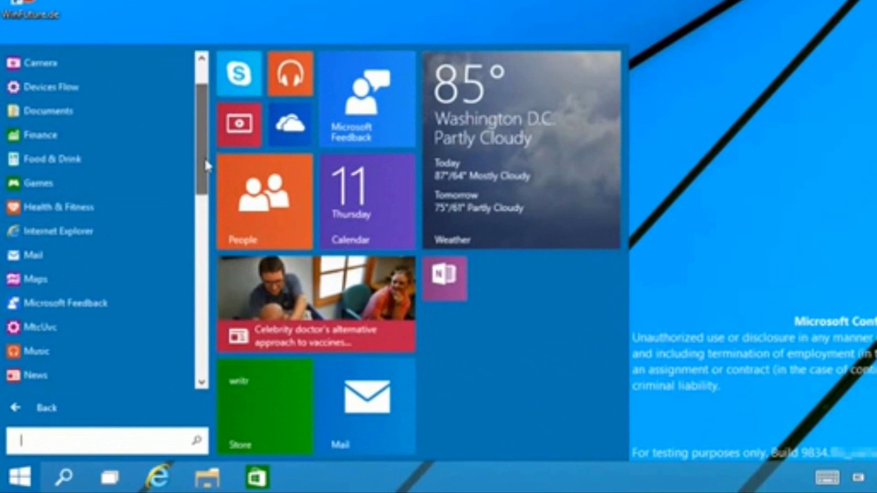
right_click(144, 188)
left_click(116, 232)
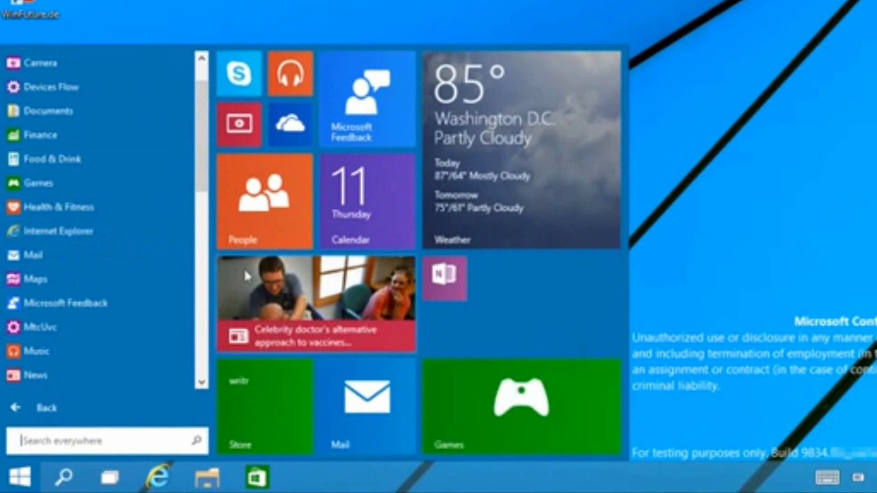
right_click(482, 406)
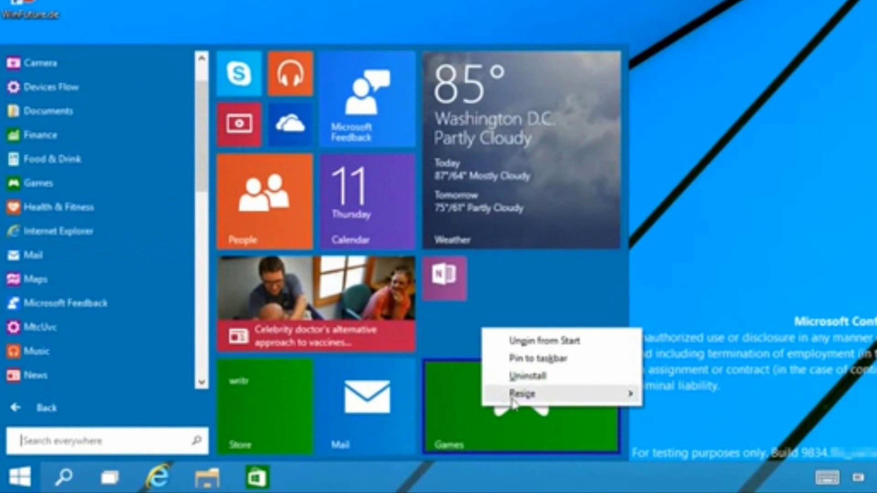
Open Start, preview File Explorer's frequent places, and view All Apps before returning
mouse_move(530, 399)
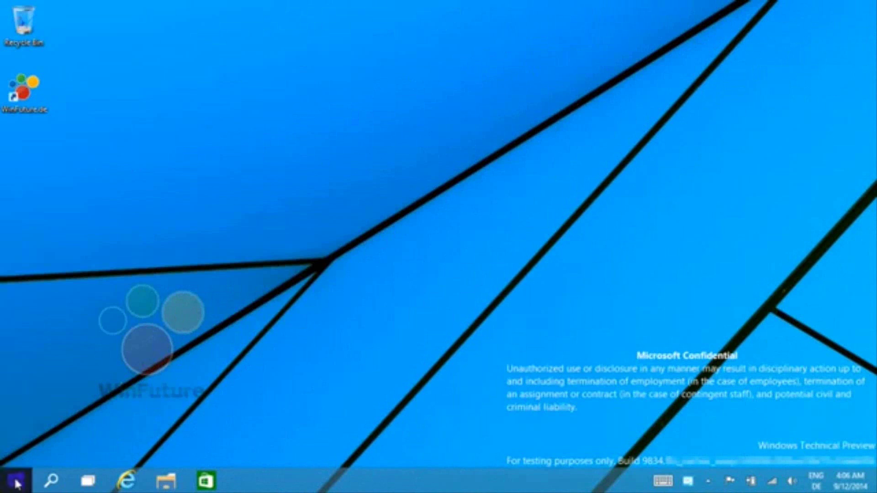
left_click(16, 480)
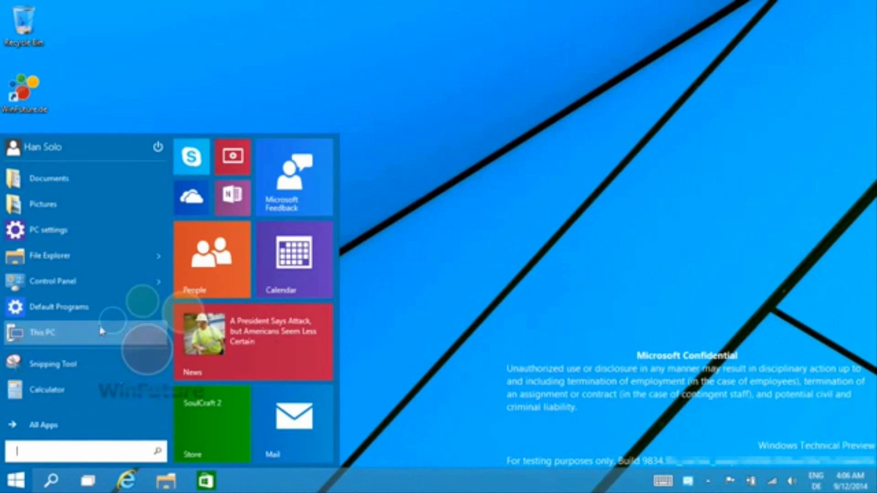
left_click(158, 257)
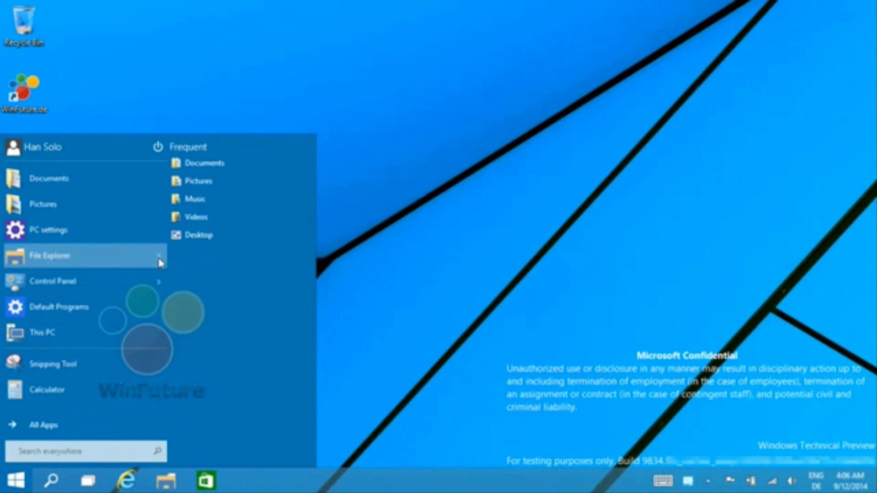
mouse_move(159, 289)
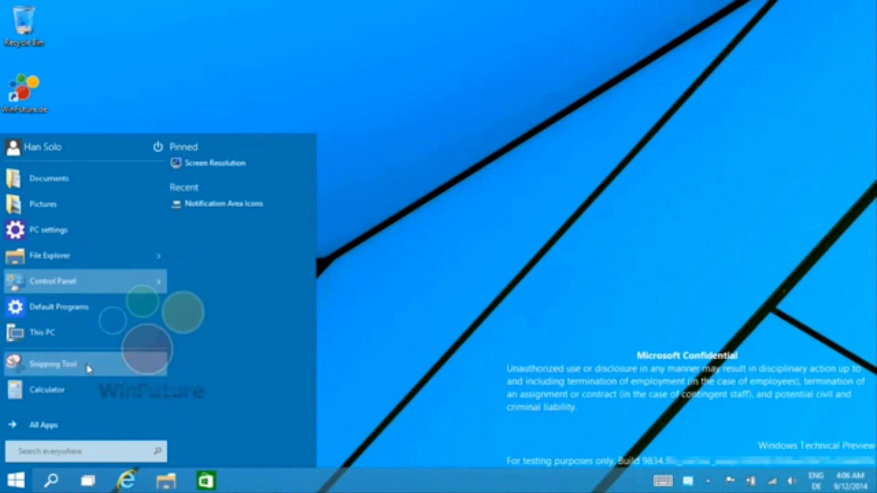
left_click(135, 431)
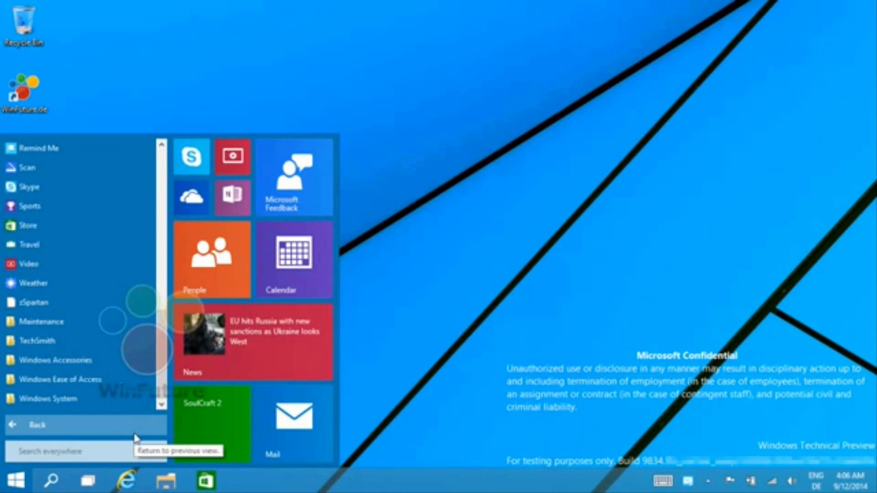
left_click(135, 432)
Unpin the Skype, OneDrive and red video tiles from Start
right_click(201, 160)
left_click(208, 169)
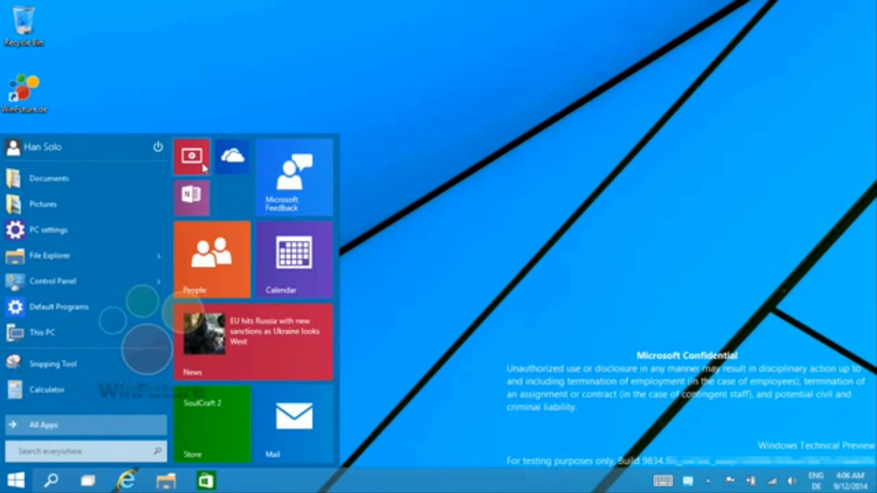
right_click(204, 168)
right_click(235, 160)
left_click(254, 168)
right_click(191, 160)
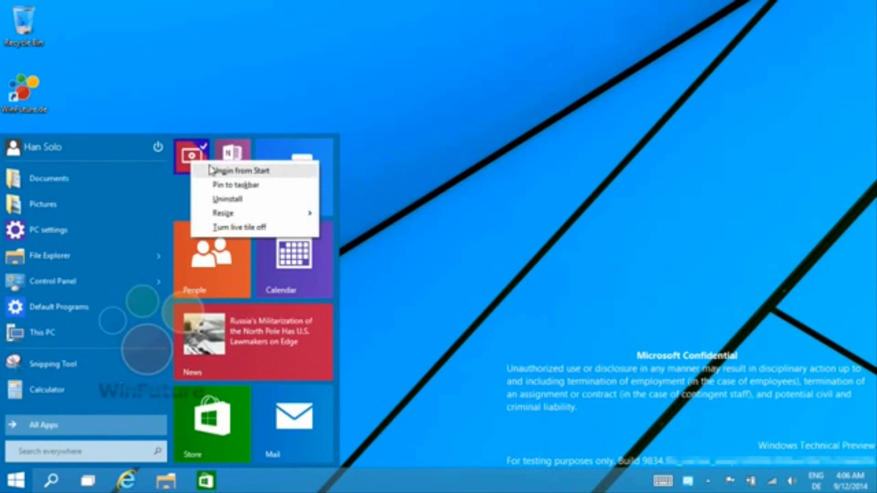
left_click(212, 173)
Unpin the remaining tiles, including Microsoft Feedback, Store and Mail
right_click(203, 168)
left_click(219, 178)
right_click(236, 179)
left_click(256, 190)
left_click(242, 194)
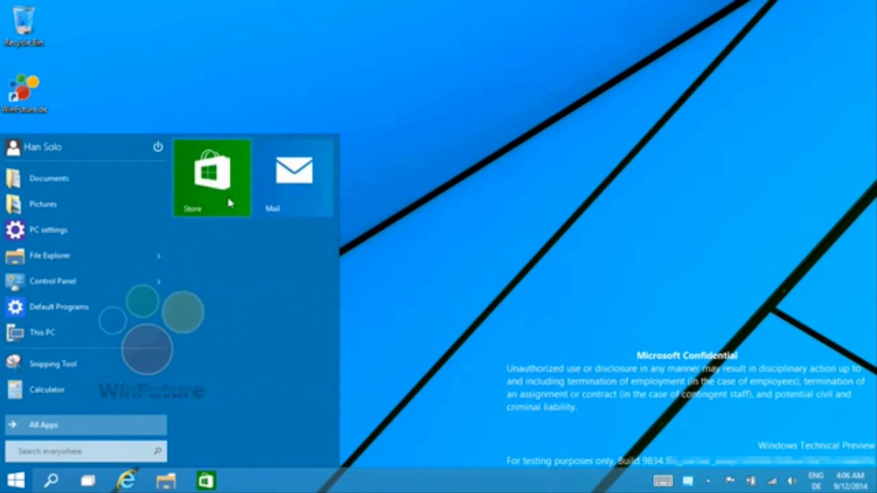
right_click(226, 196)
left_click(242, 205)
right_click(208, 188)
left_click(220, 195)
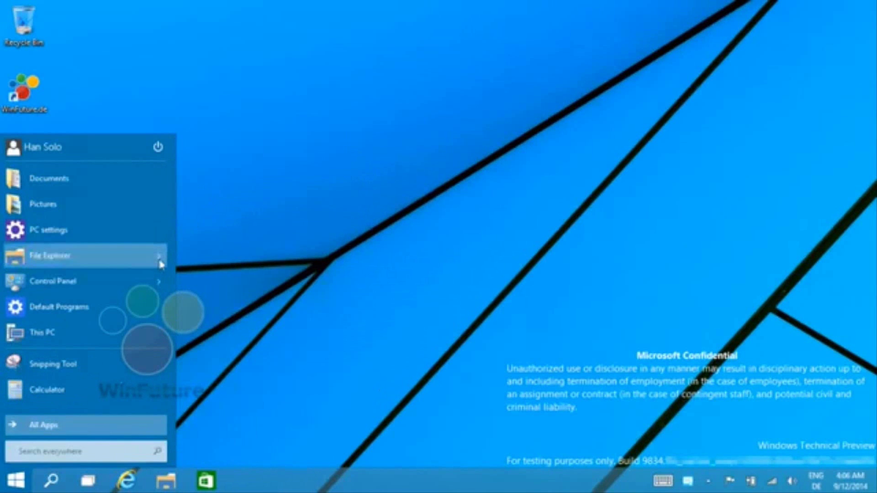
Pin the Video app to Start, close Start, and bring up the taskbar's context menu
mouse_move(160, 263)
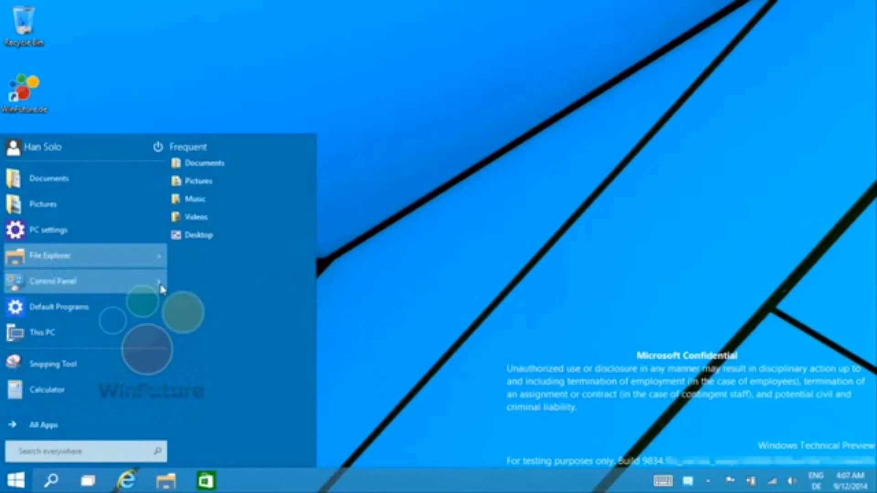
mouse_move(161, 287)
mouse_move(298, 205)
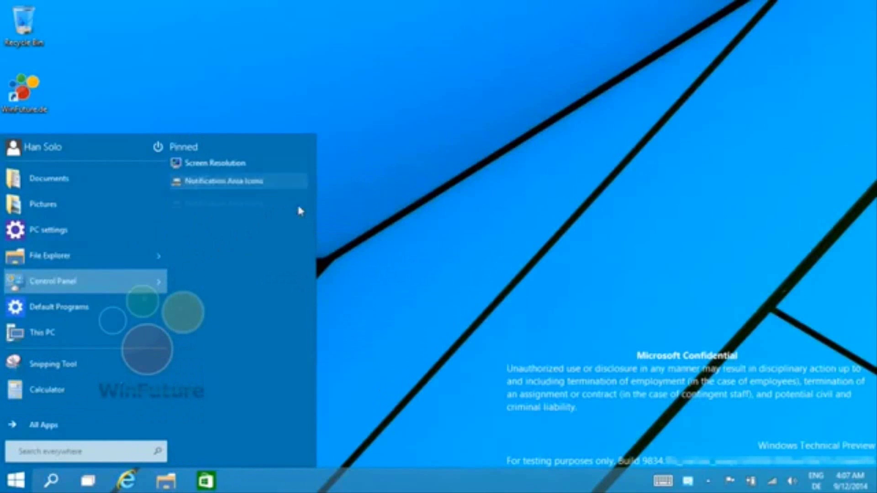
left_click(37, 430)
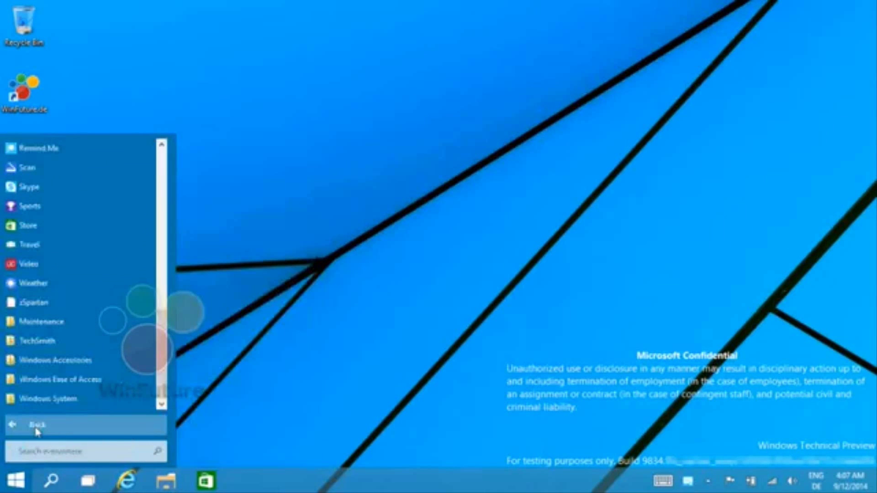
right_click(39, 271)
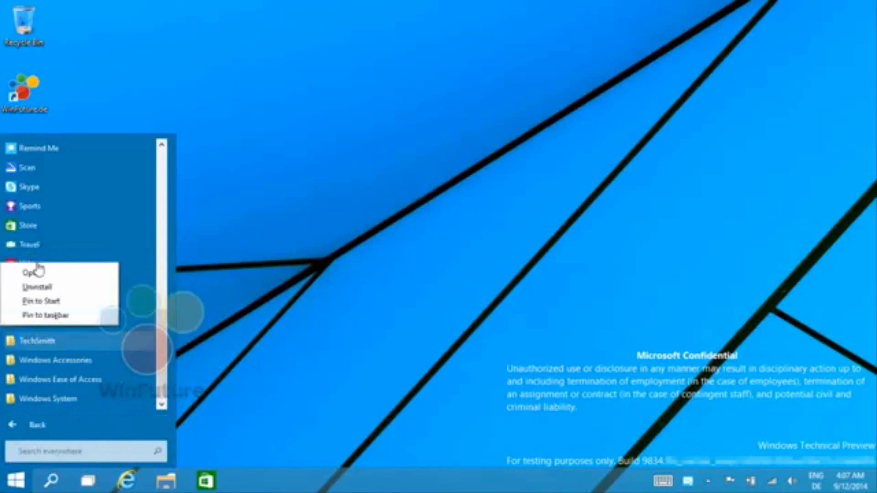
left_click(46, 298)
left_click(298, 487)
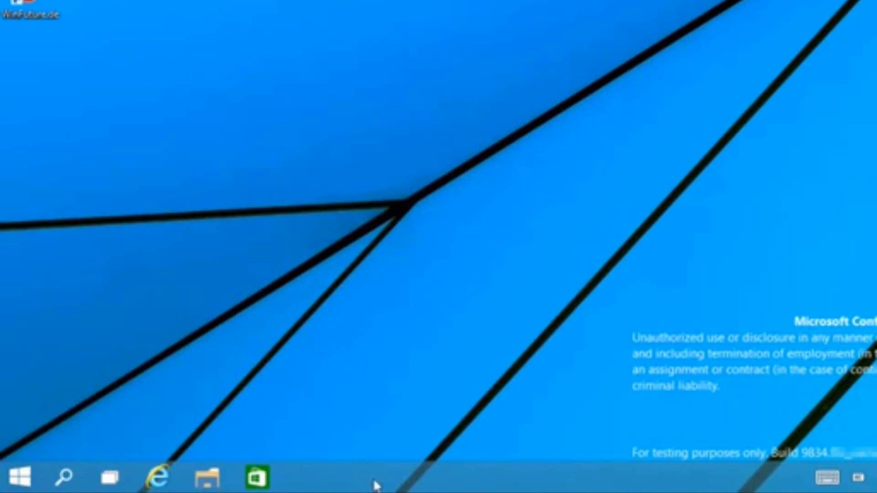
right_click(300, 486)
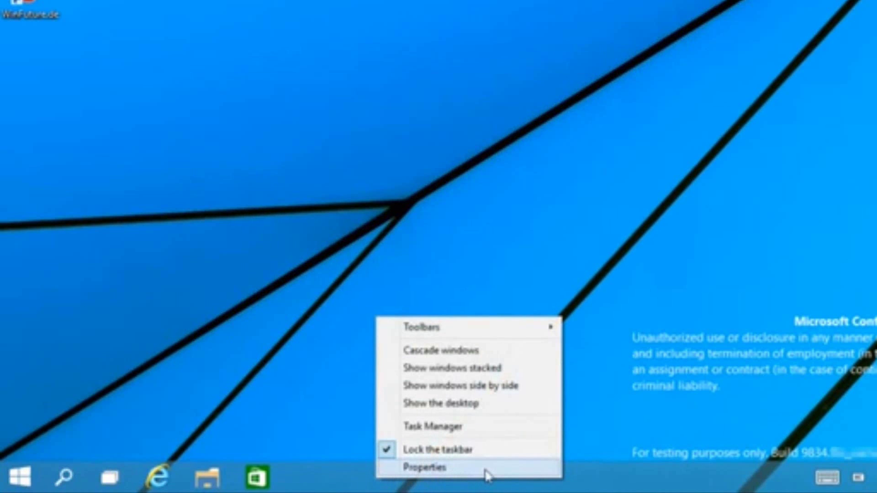
Uncheck 'Use the Start menu instead of the Start screen' in taskbar properties, then sign out
left_click(485, 473)
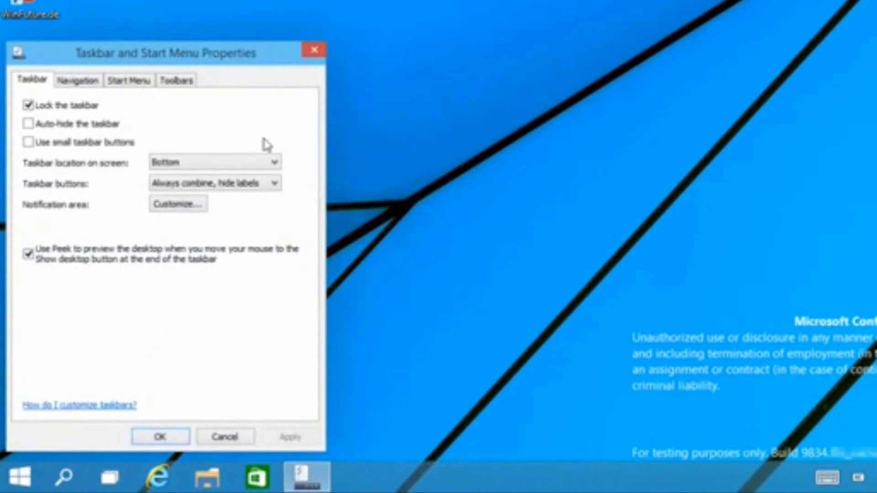
left_click(132, 82)
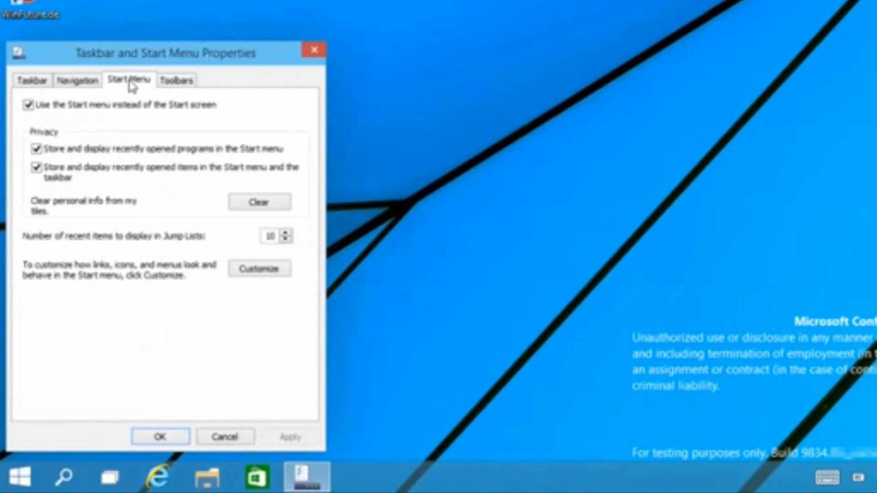
left_click(138, 106)
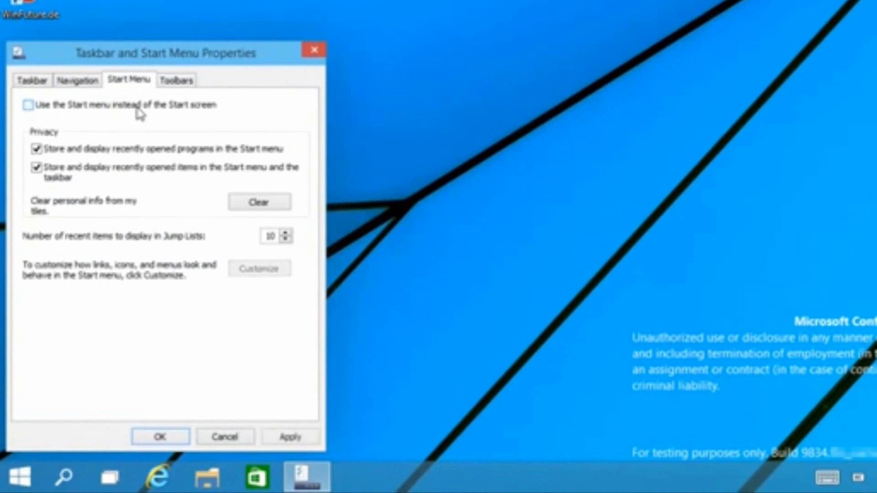
left_click(185, 437)
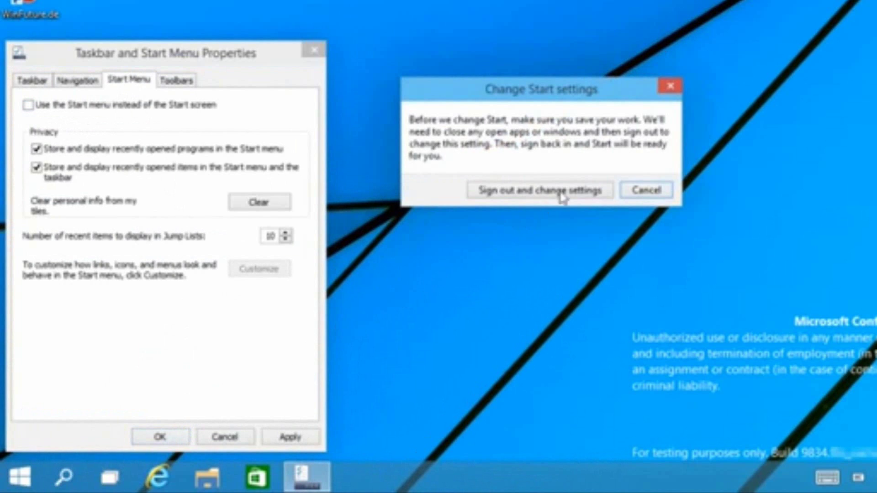
left_click(587, 199)
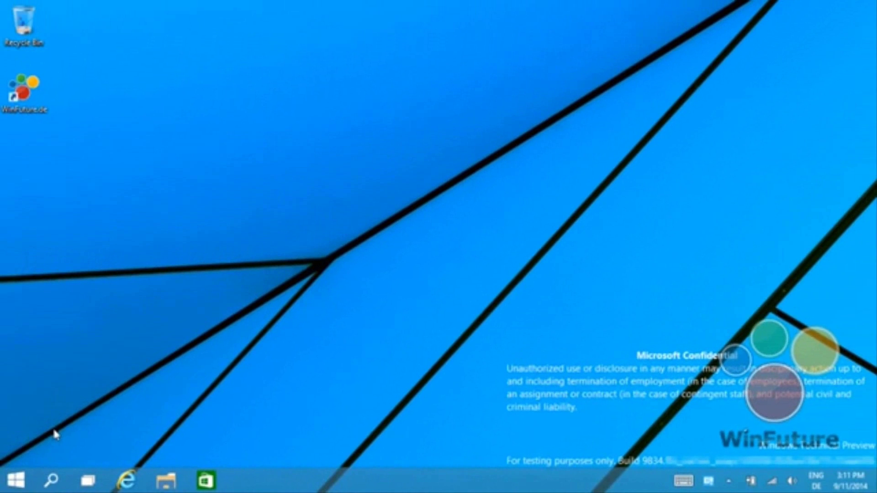
left_click(16, 480)
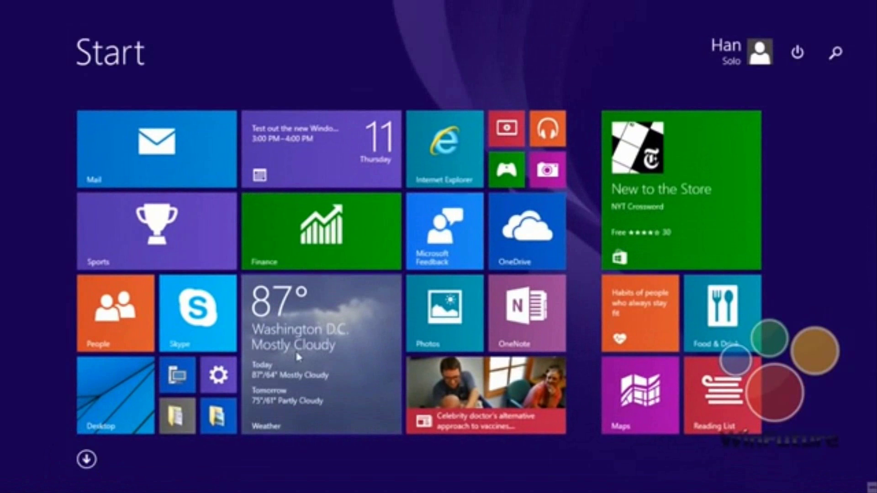
left_click(87, 460)
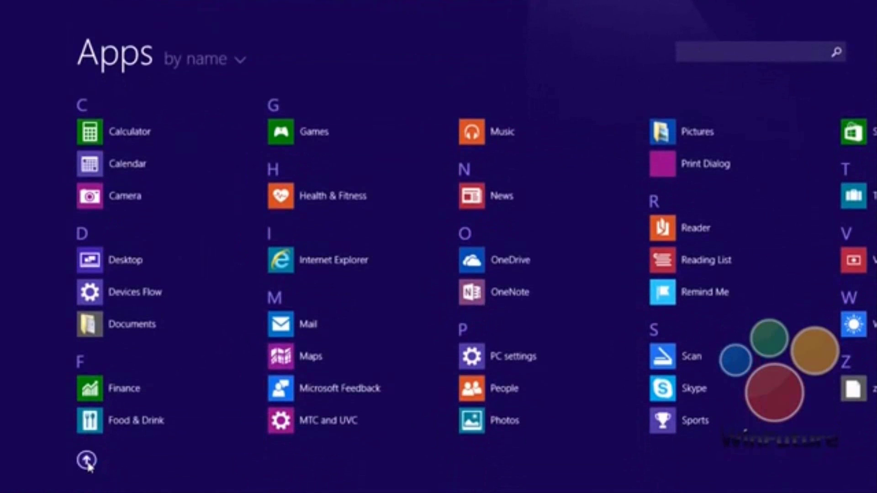
left_click(87, 460)
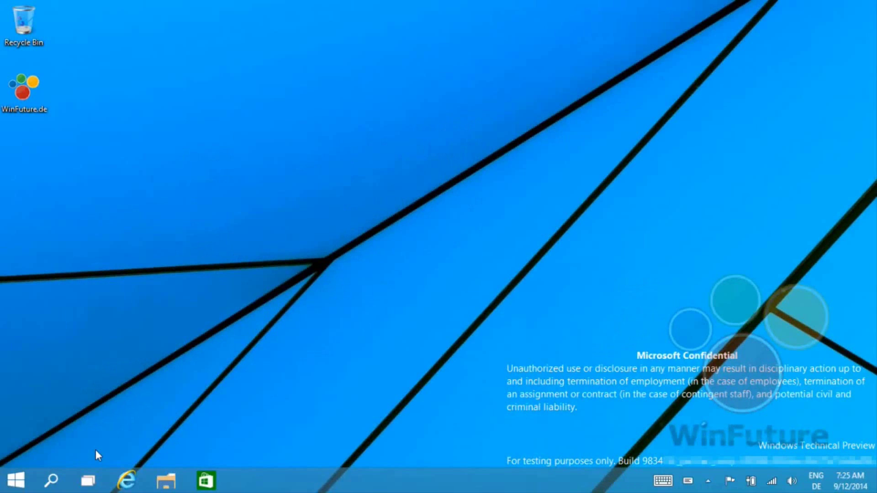
Add virtual desktops in Task view until seven exist, then delete the seventh
left_click(90, 480)
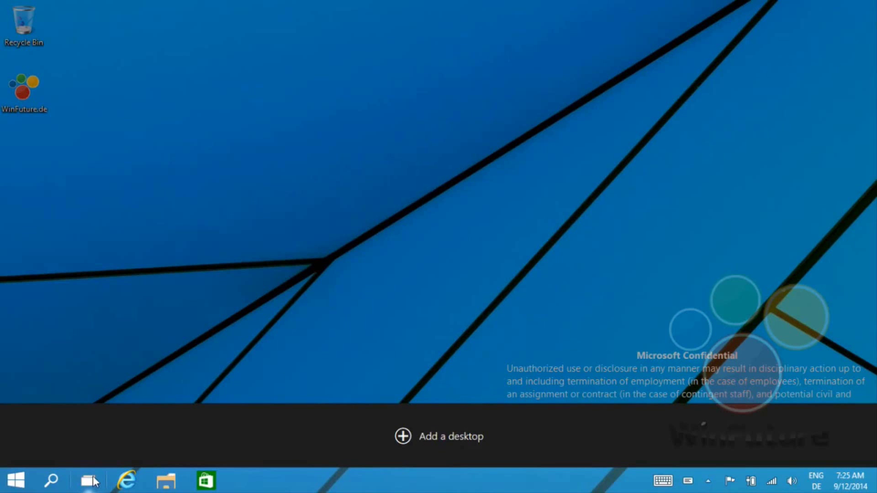
left_click(404, 437)
left_click(584, 438)
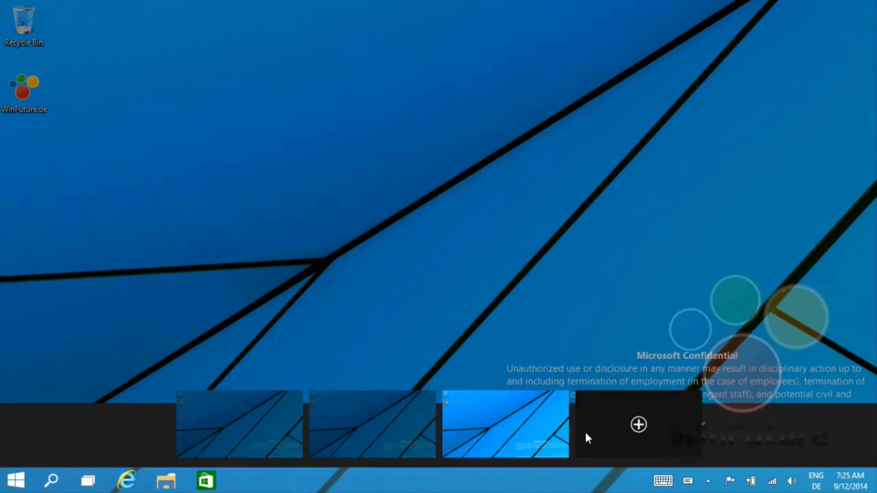
left_click(607, 429)
left_click(707, 420)
left_click(764, 417)
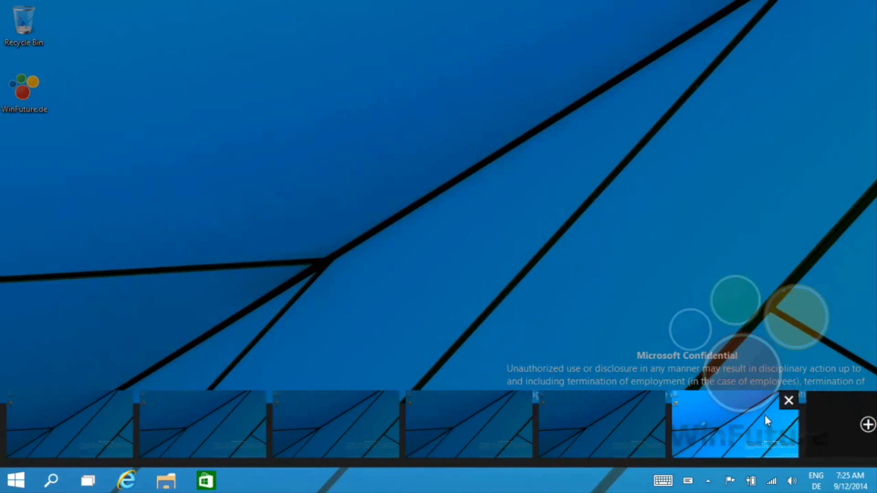
left_click(852, 423)
key("Escape")
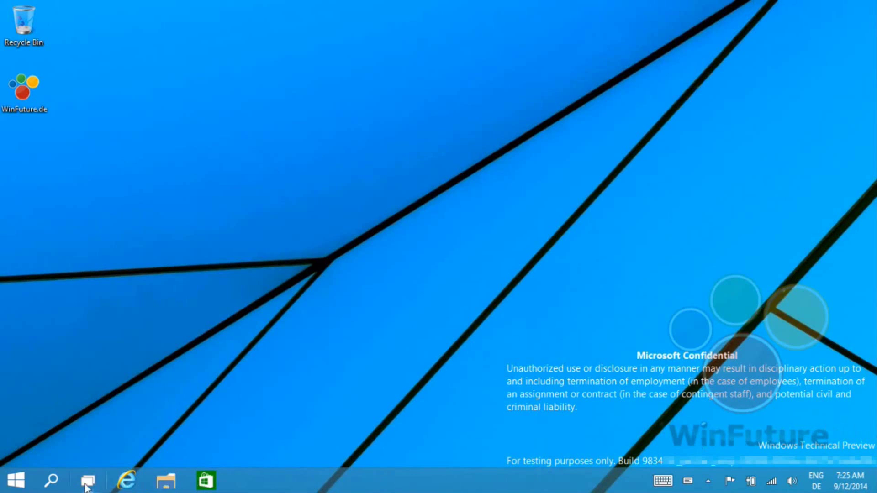
mouse_move(87, 484)
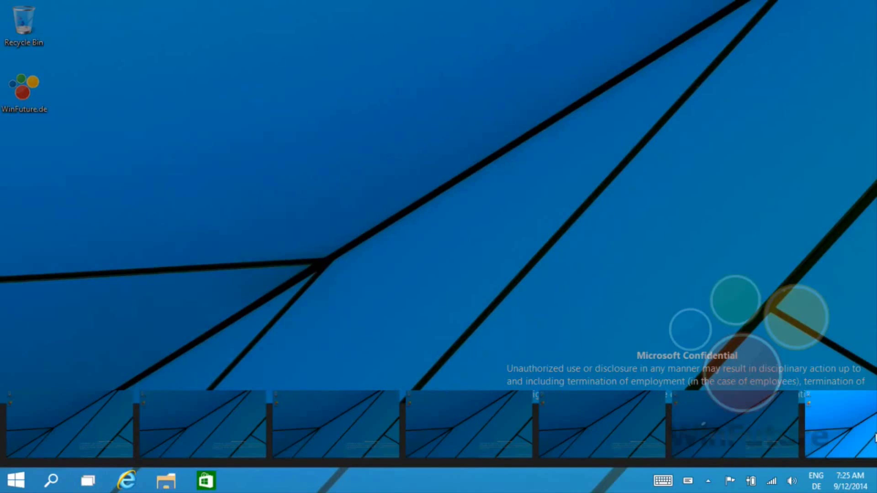
left_click(786, 402)
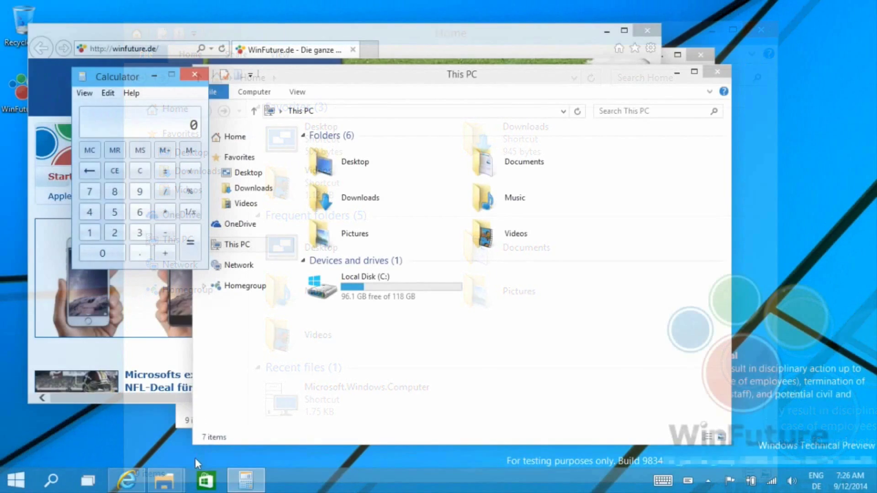
Close the This PC and Home windows from Task view
left_click(95, 478)
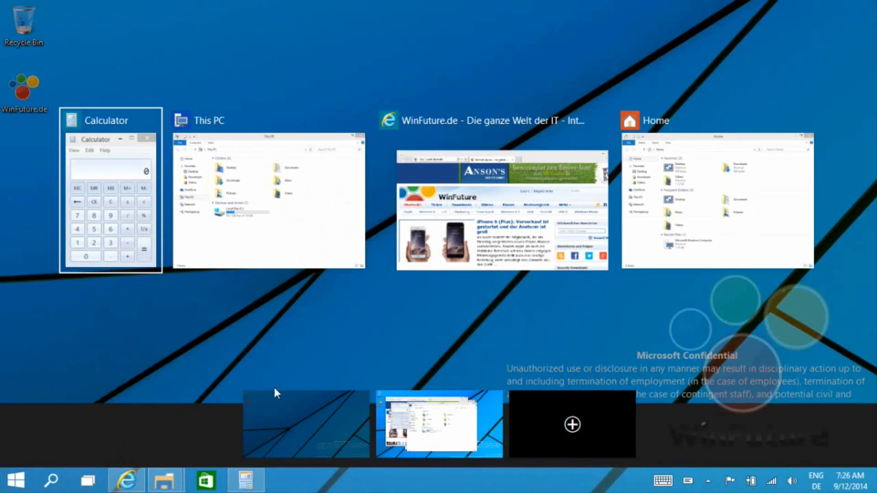
mouse_move(418, 409)
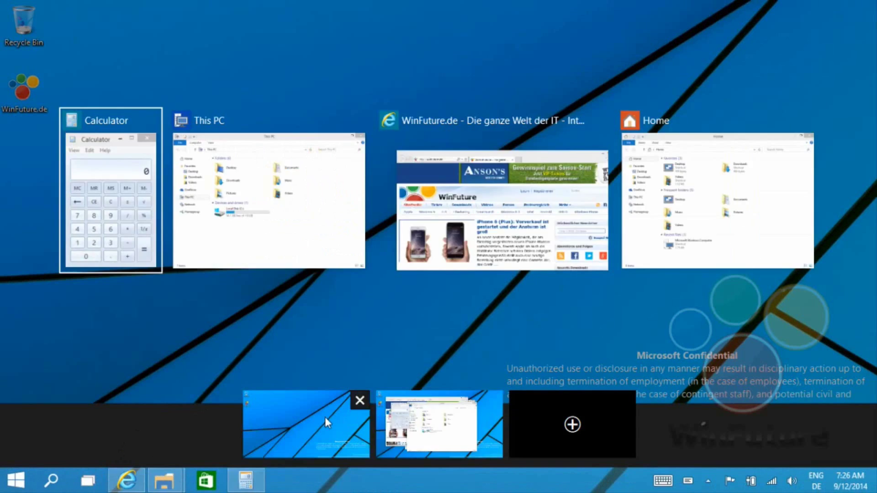
mouse_move(325, 417)
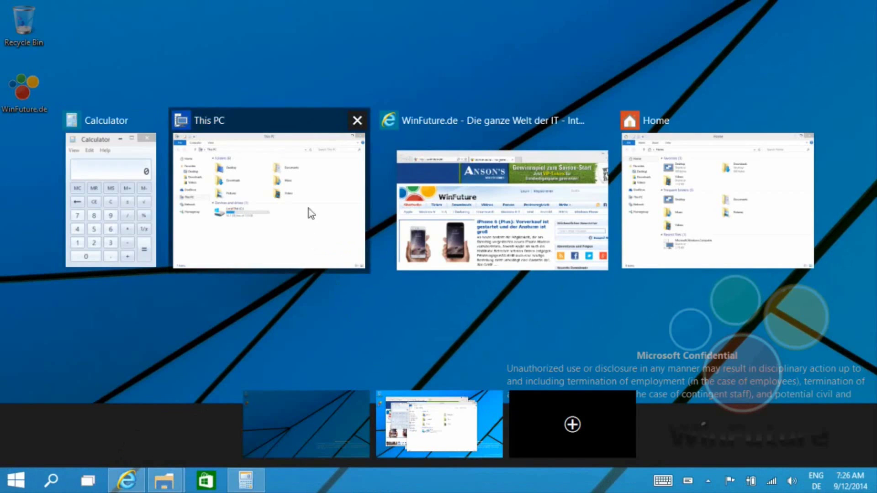
left_click(358, 122)
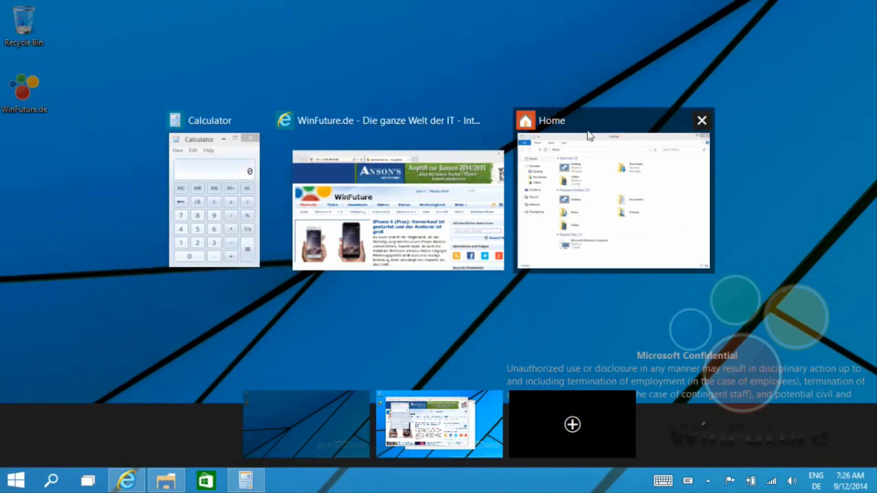
left_click(700, 121)
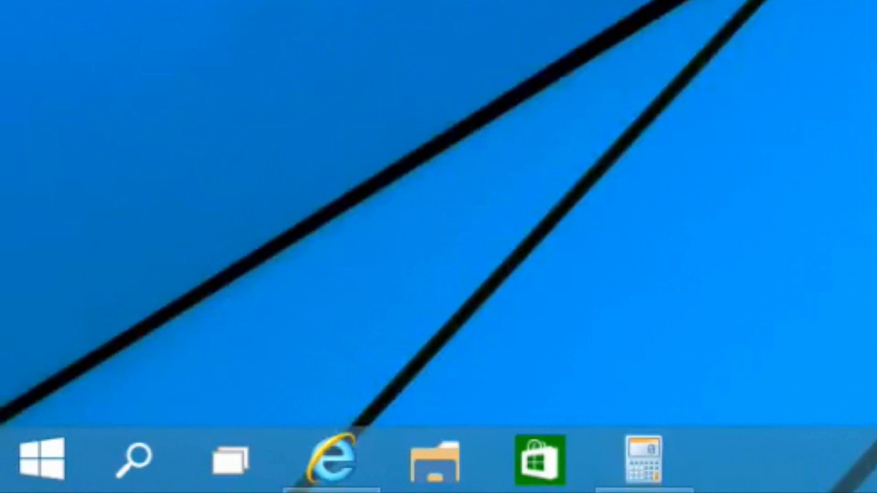
Bring Calculator forward, reopen a Home folder window, and return to the current desktop
left_click(642, 460)
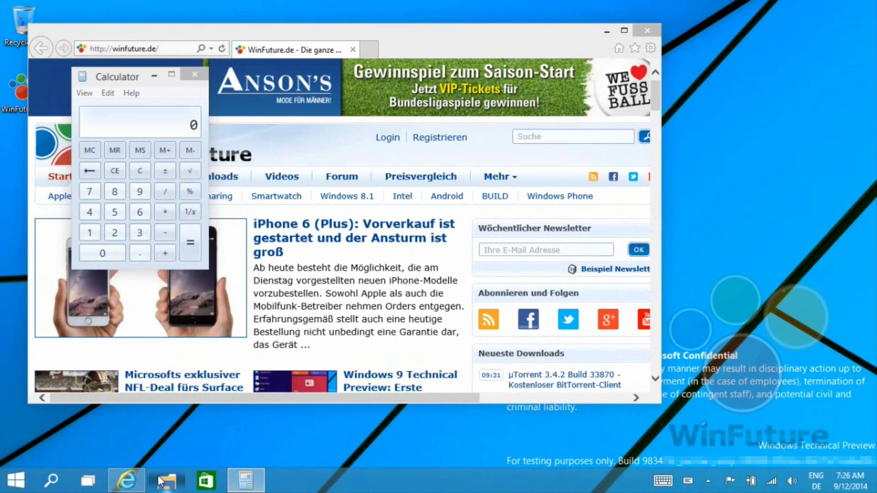
left_click(161, 481)
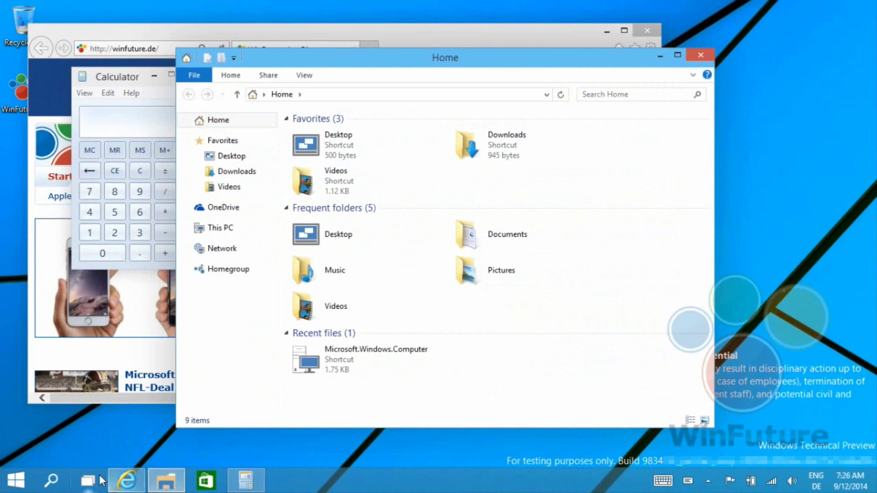
left_click(91, 479)
left_click(284, 428)
left_click(16, 480)
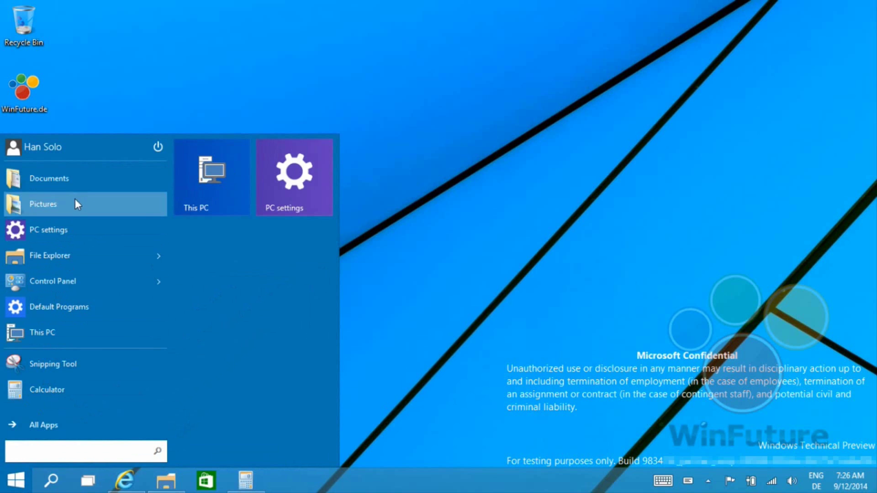
Launch PC settings, switch to Calculator via its taskbar preview, then back to PC settings
left_click(66, 229)
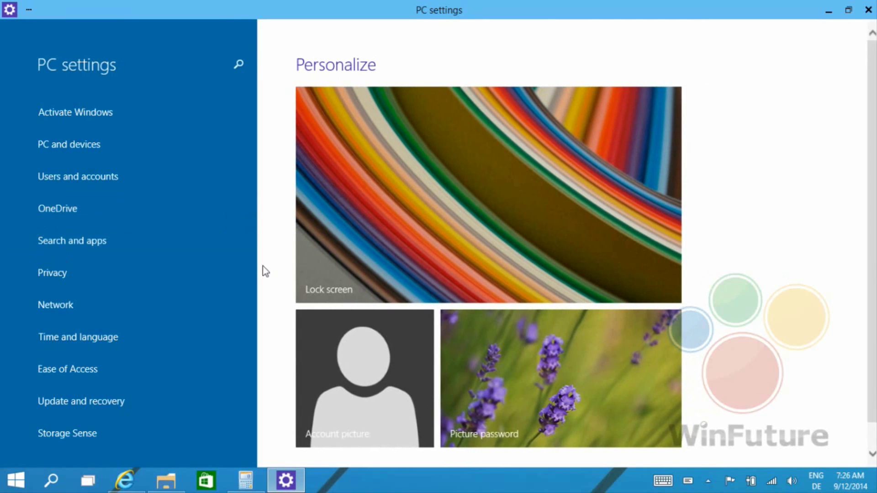
mouse_move(248, 480)
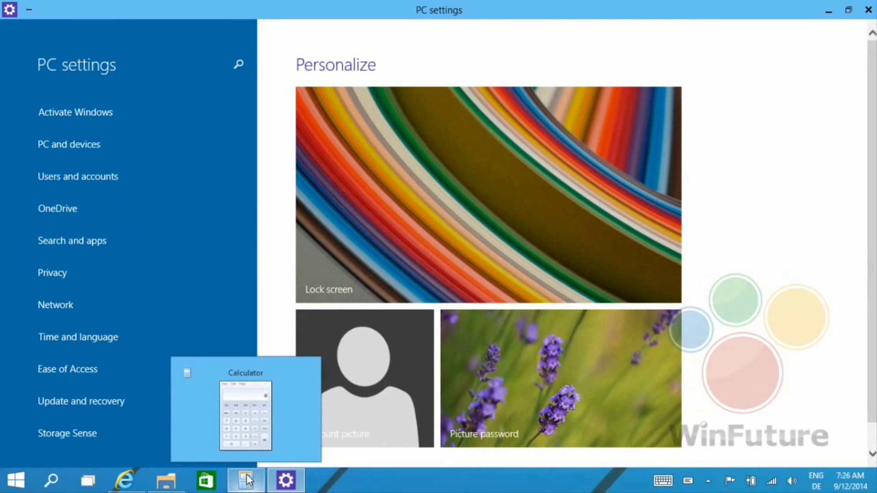
left_click(251, 418)
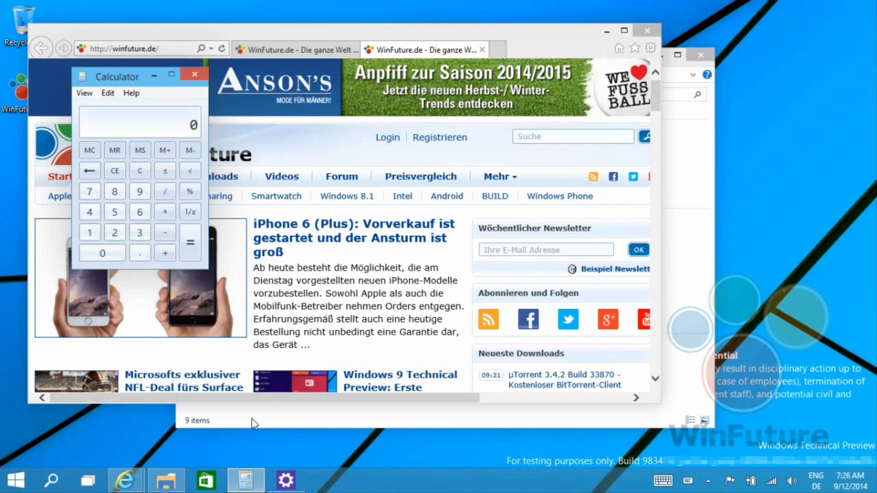
mouse_move(286, 477)
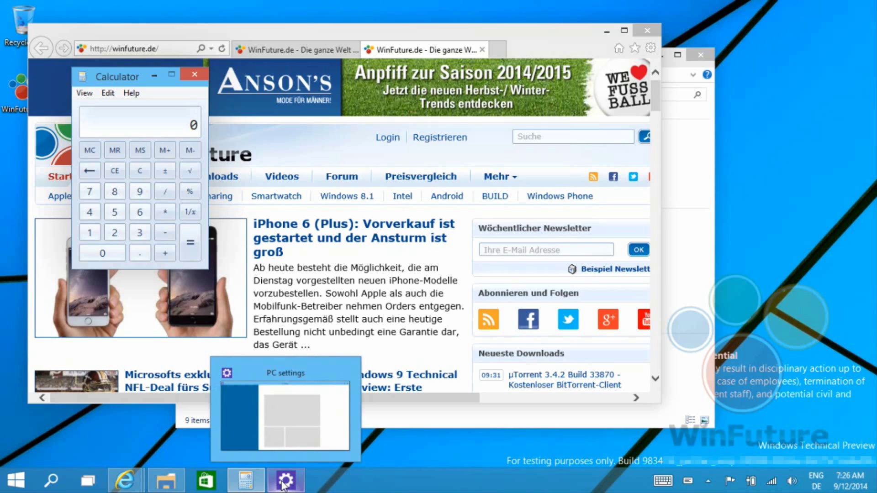
left_click(291, 404)
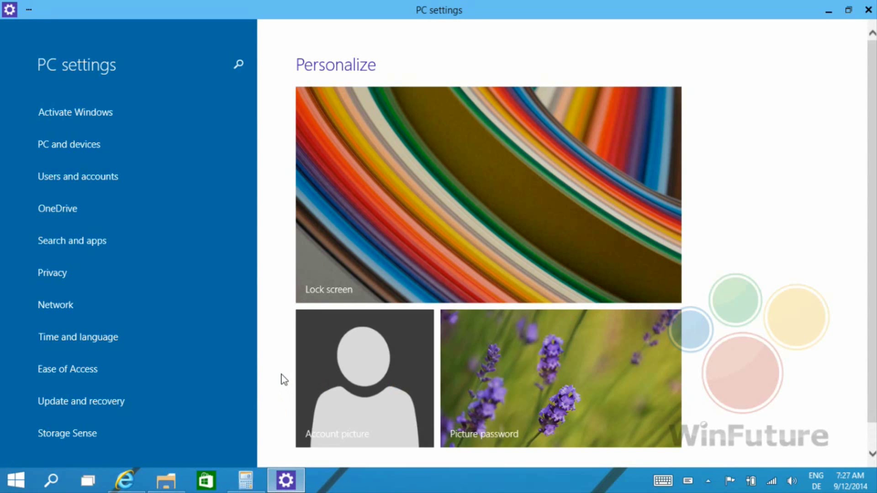
Open Task view, preview the desktop thumbnails, and return to the PC settings window
left_click(91, 483)
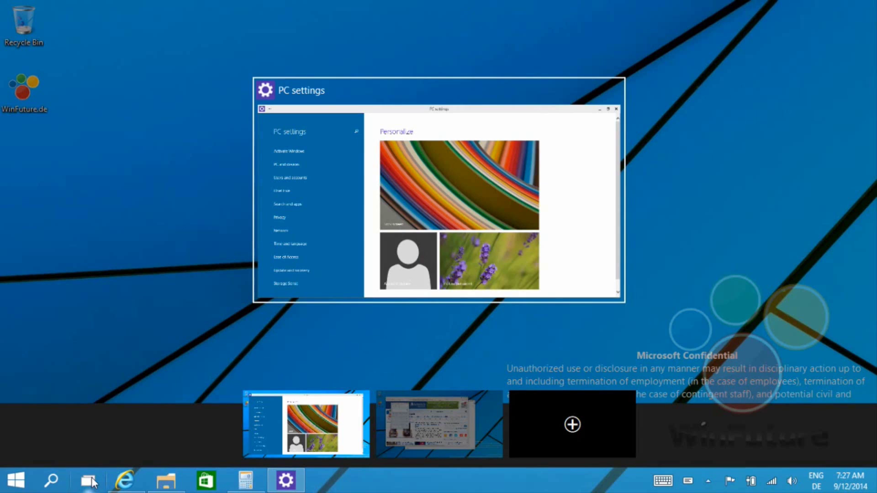
mouse_move(413, 422)
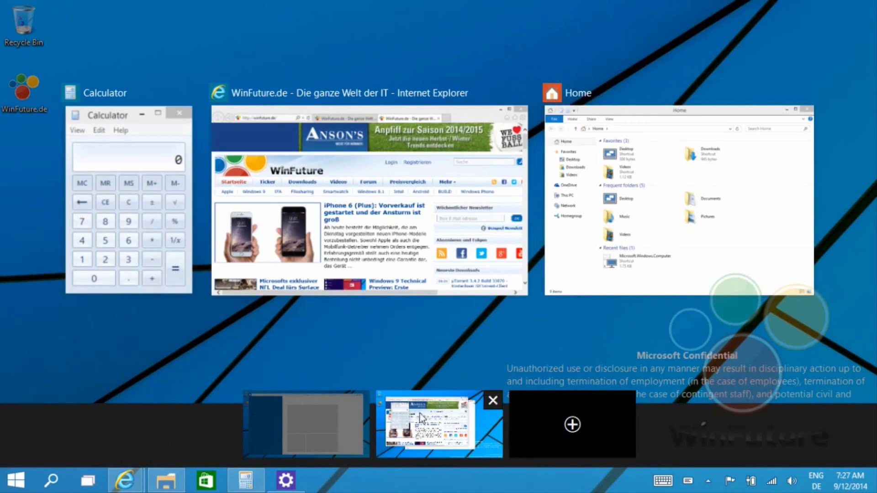
mouse_move(330, 414)
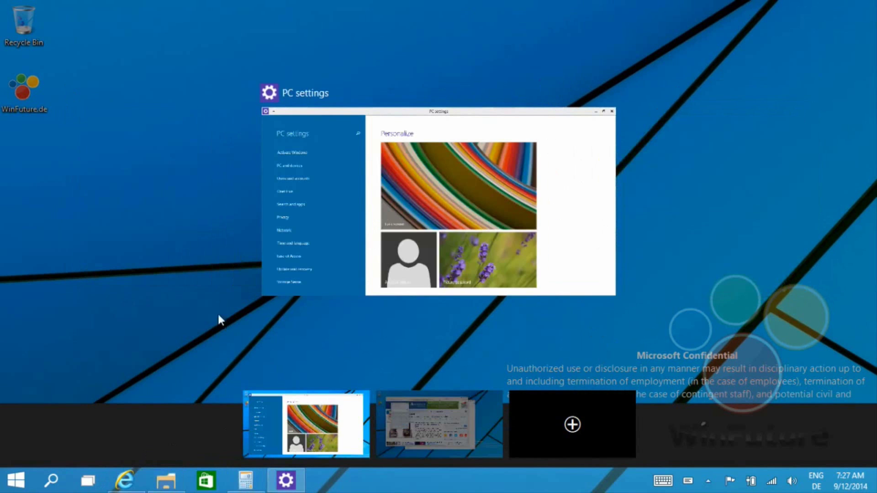
left_click(201, 304)
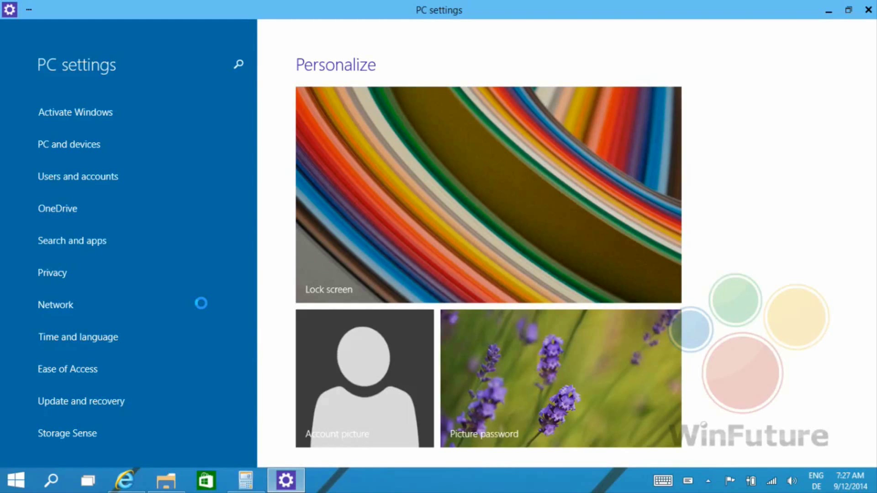
Toggle Task view over PC settings with Win+Tab, leaving Task view open
key("super+Tab")
left_click(201, 303)
key("super+Tab")
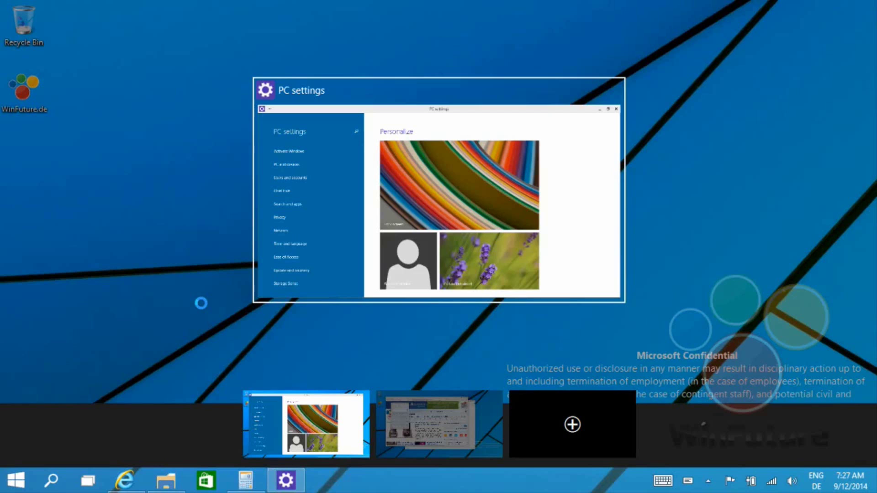
Cycle the Alt+Tab switcher past the WinFuture browser around to PC settings
key("alt+Tab")
key("alt+Tab")
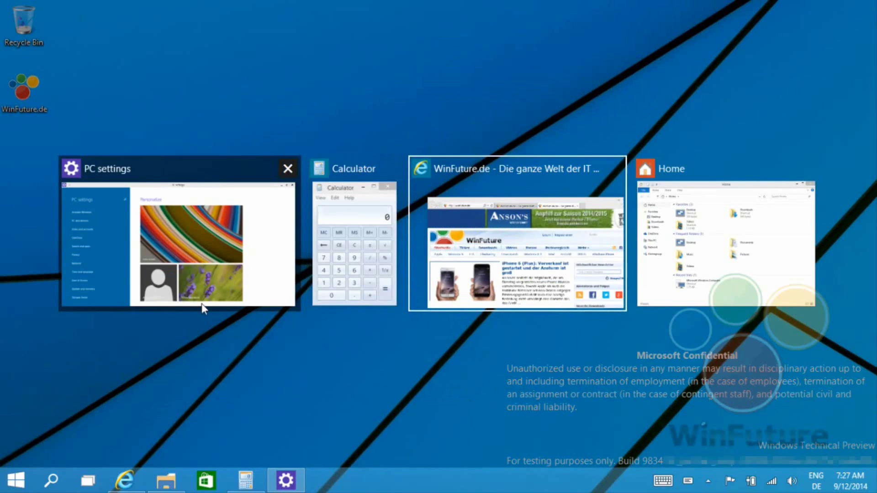
key("alt+Tab")
key("alt+Tab")
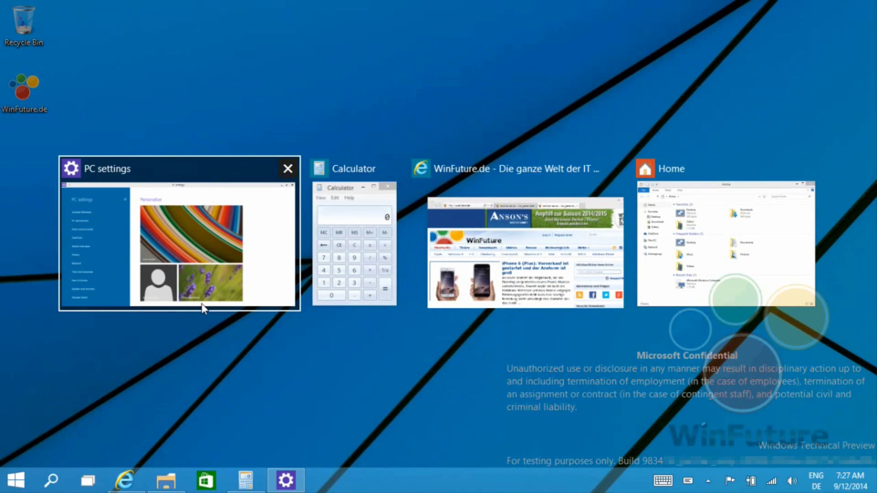
key("alt+Tab")
key("alt+Tab")
key("alt+Tab")
key("alt+Tab")
key("alt+Tab")
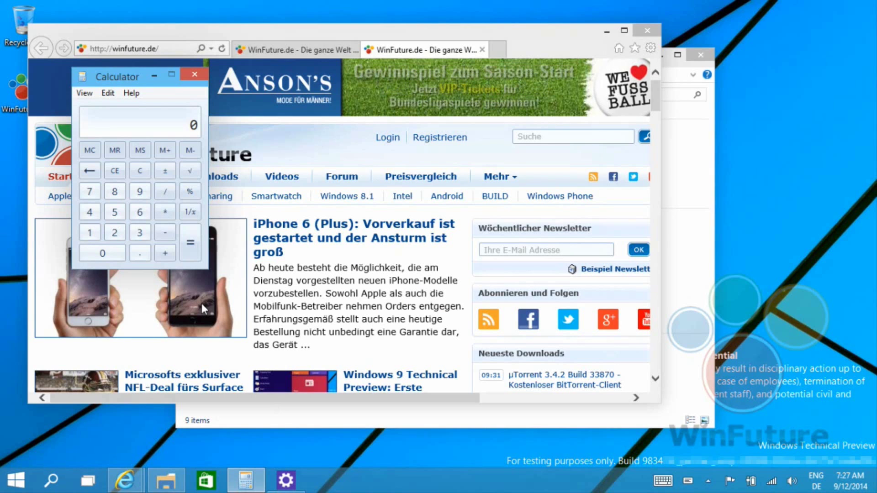
Bring PC settings to the front, then close the first desktop in Task view to merge all windows
left_click(277, 484)
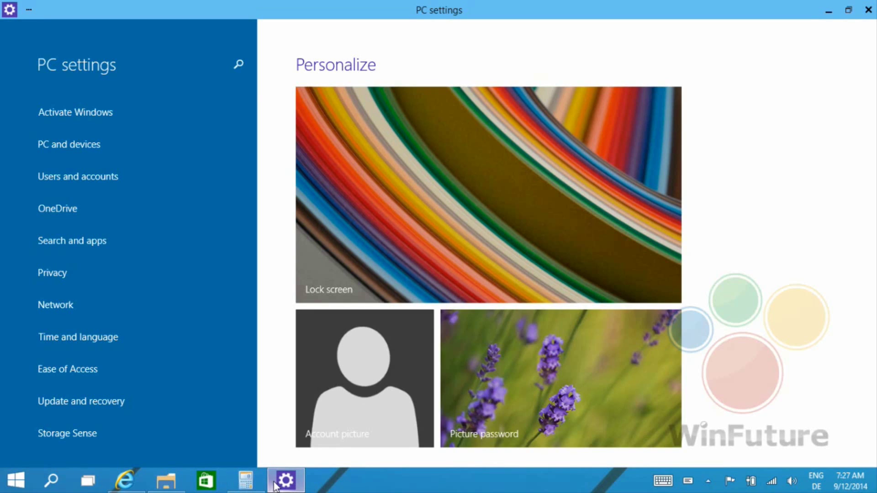
left_click(94, 485)
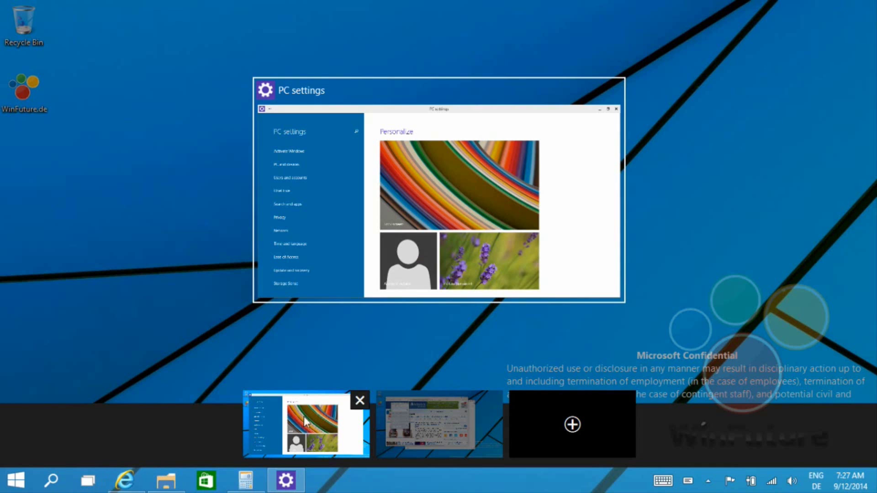
left_click(359, 400)
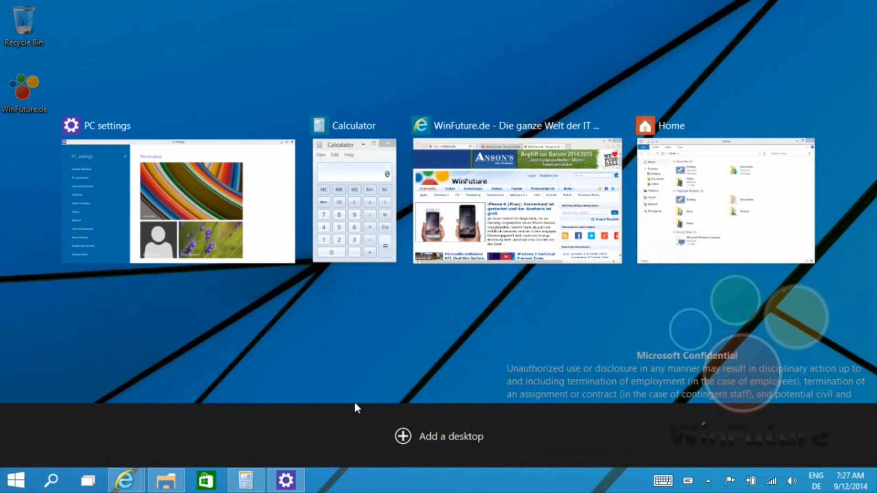
left_click(93, 485)
left_click(94, 485)
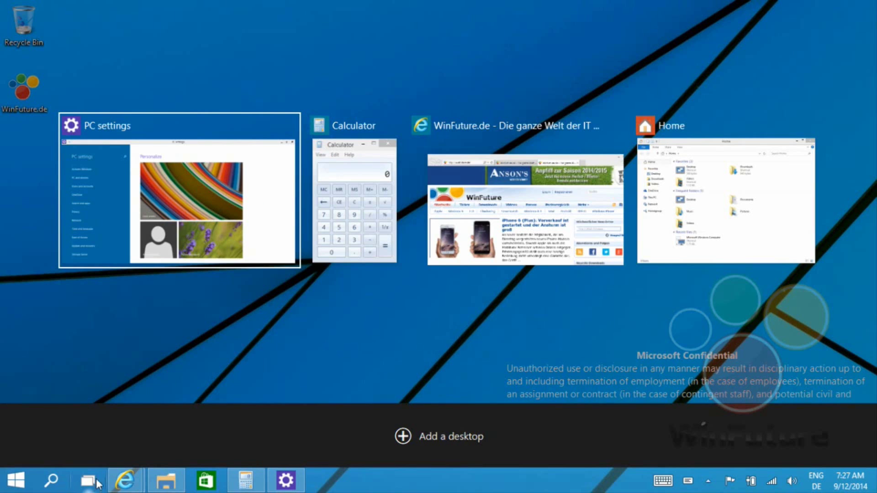